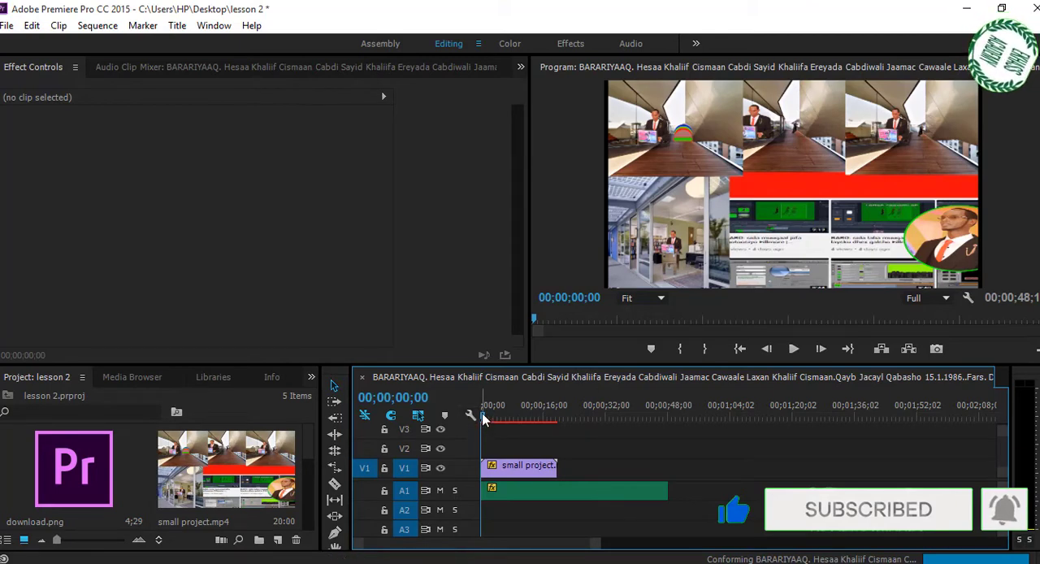
- Place download.png on video track V2 at the start of the sequence, above the small project clip
{"action": "mouse_move", "coordinate": [485, 417]}
{"action": "left_mouse_down"}
{"action": "mouse_move", "coordinate": [547, 419]}
{"action": "mouse_move", "coordinate": [513, 427]}
{"action": "mouse_move", "coordinate": [557, 433]}
{"action": "mouse_move", "coordinate": [519, 433]}
{"action": "left_mouse_up"}
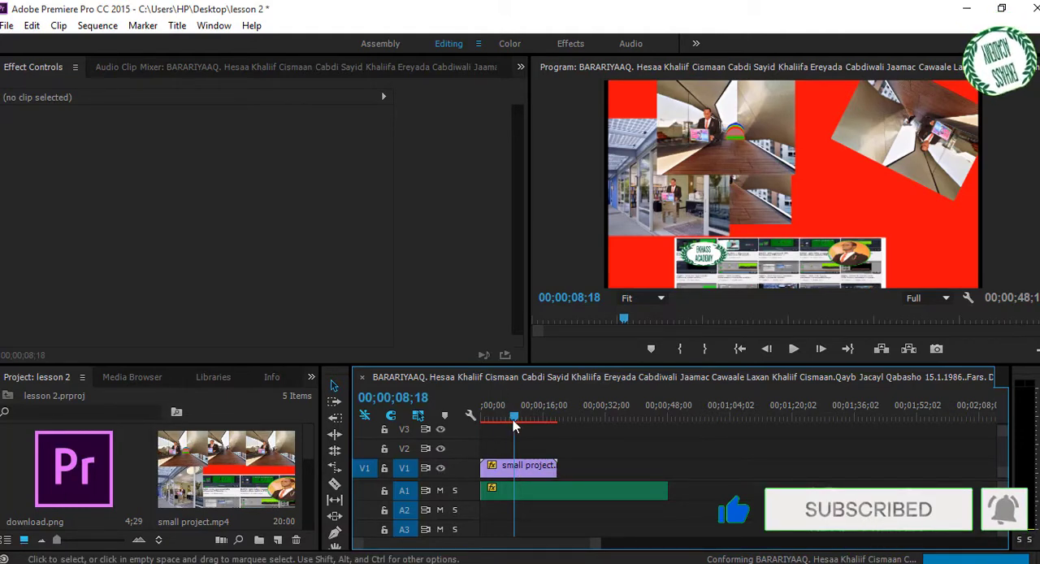
{"action": "left_click_drag", "start_coordinate": [514, 421], "coordinate": [480, 419]}
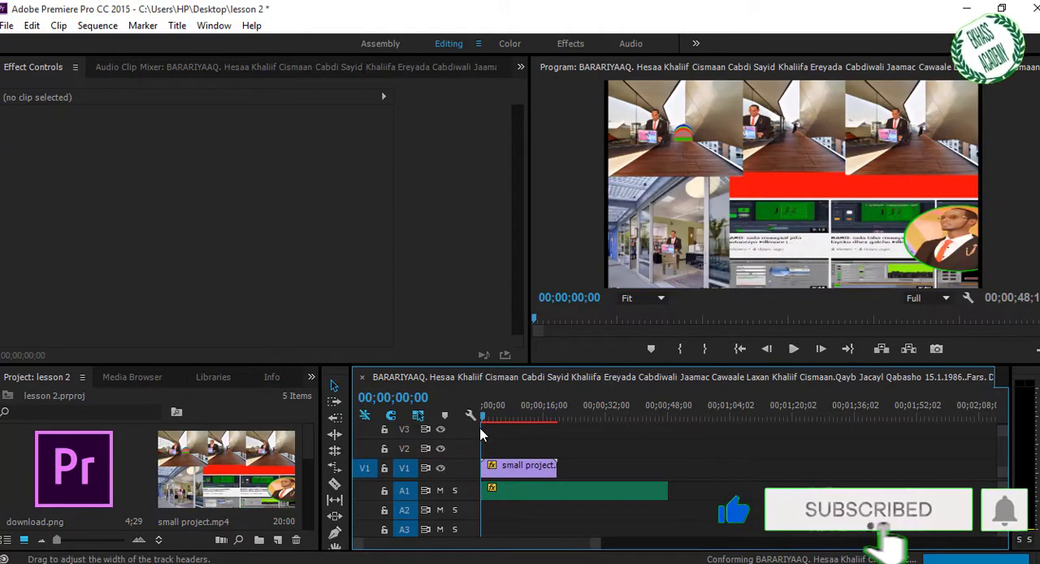
{"action": "left_click_drag", "start_coordinate": [87, 470], "coordinate": [485, 449]}
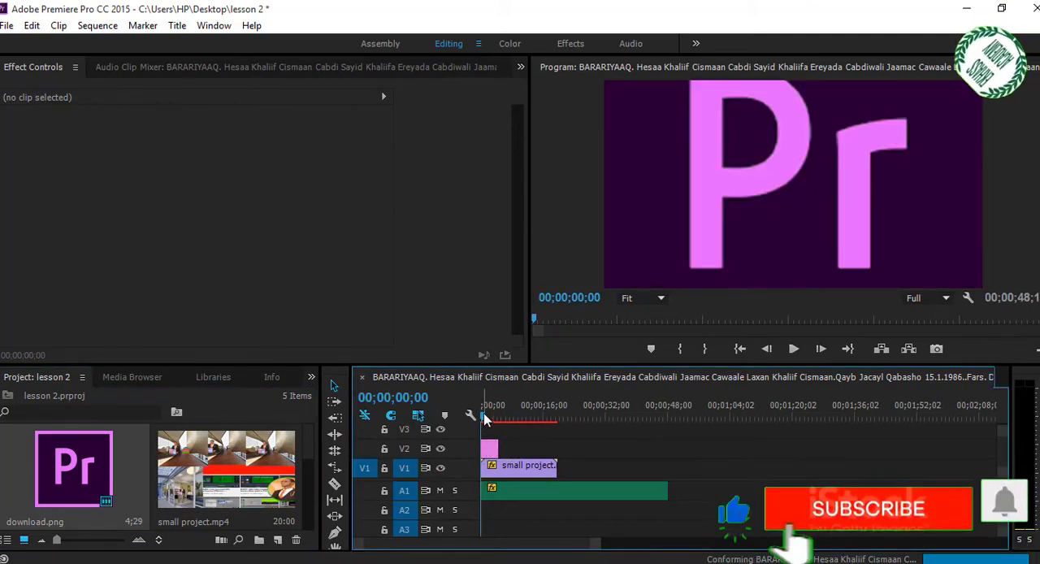
- Apply Set to Frame Size to the download.png clip on V2
{"action": "left_click", "coordinate": [485, 418]}
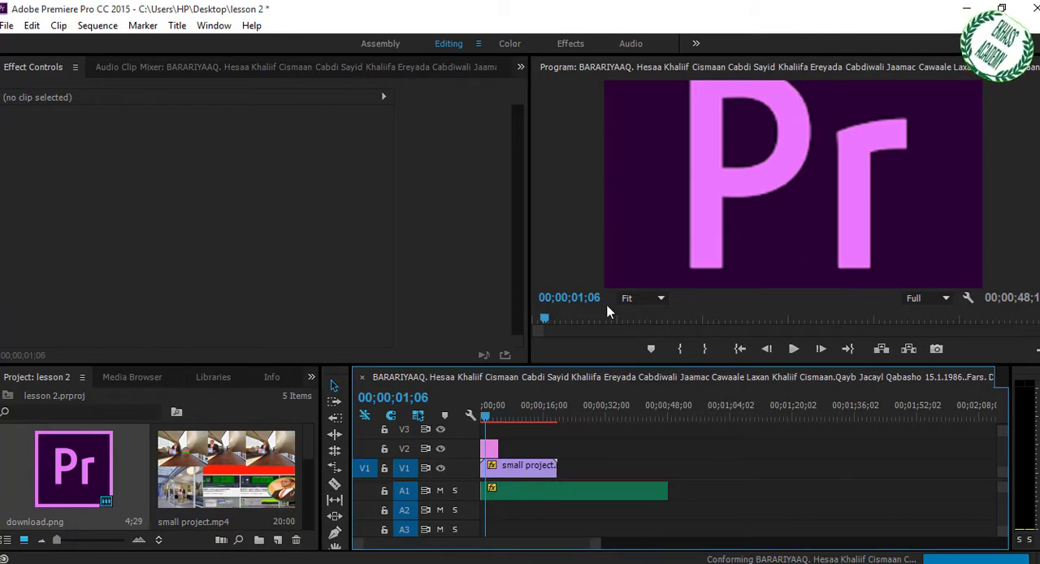
{"action": "left_click", "coordinate": [490, 449]}
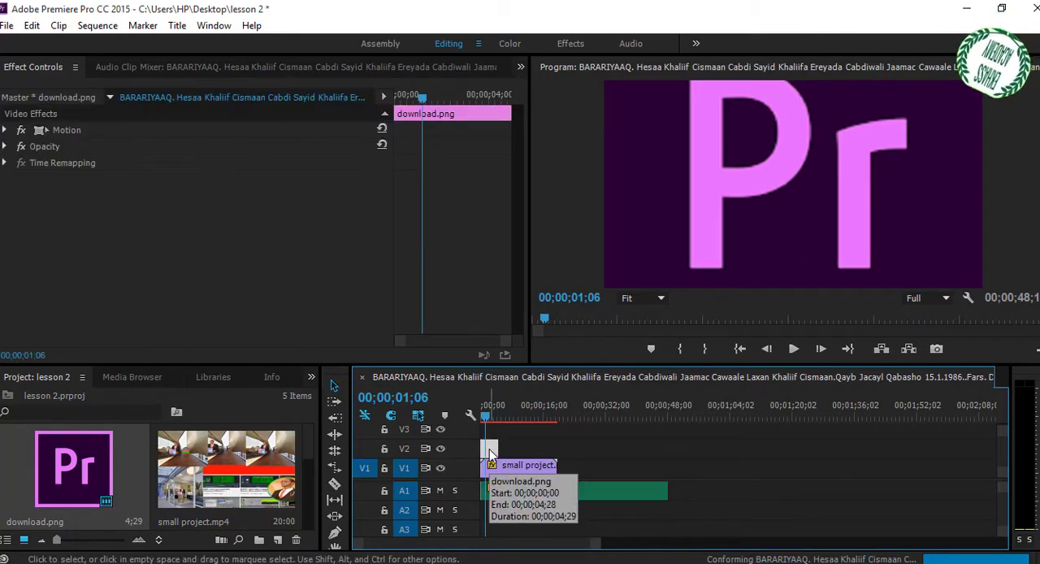
{"action": "right_click", "coordinate": [490, 452]}
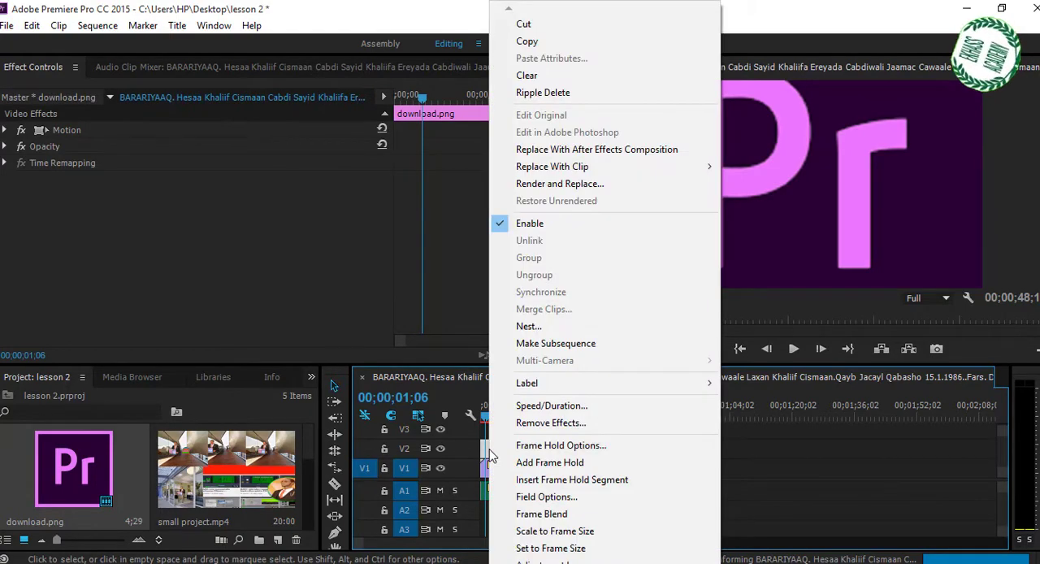
{"action": "left_click", "coordinate": [552, 547]}
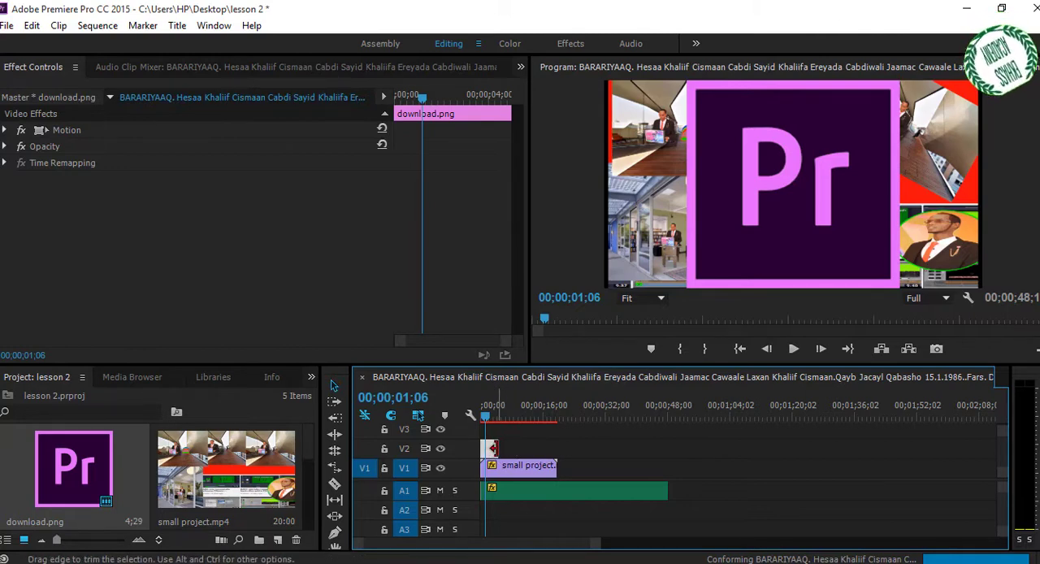
- Extend the download.png clip on V2 until it ends together with the small project clip below it
{"action": "left_click_drag", "start_coordinate": [493, 448], "coordinate": [556, 448]}
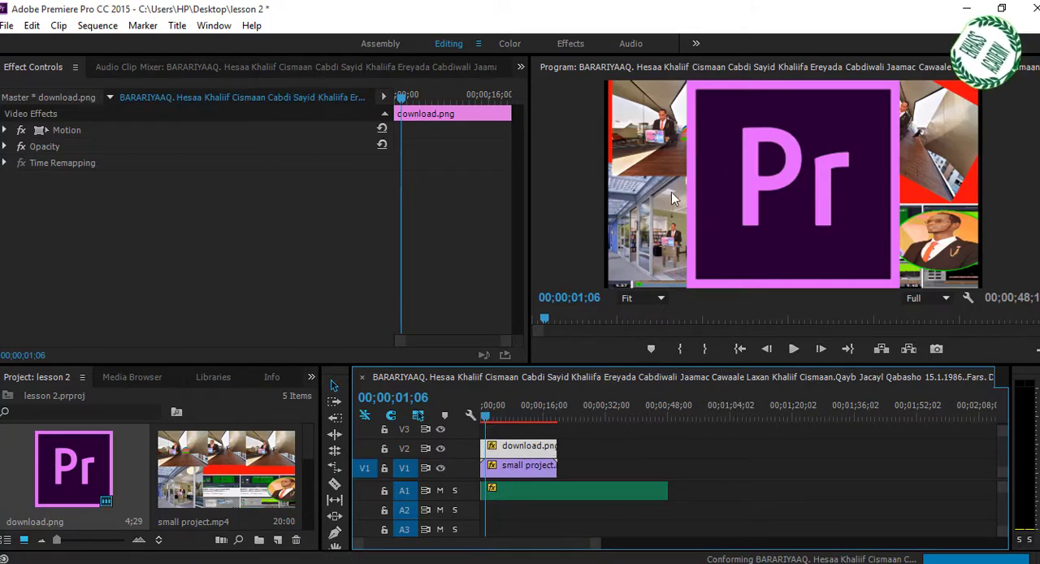
{"action": "left_click_drag", "start_coordinate": [563, 446], "coordinate": [537, 446]}
{"action": "double_click", "coordinate": [541, 448]}
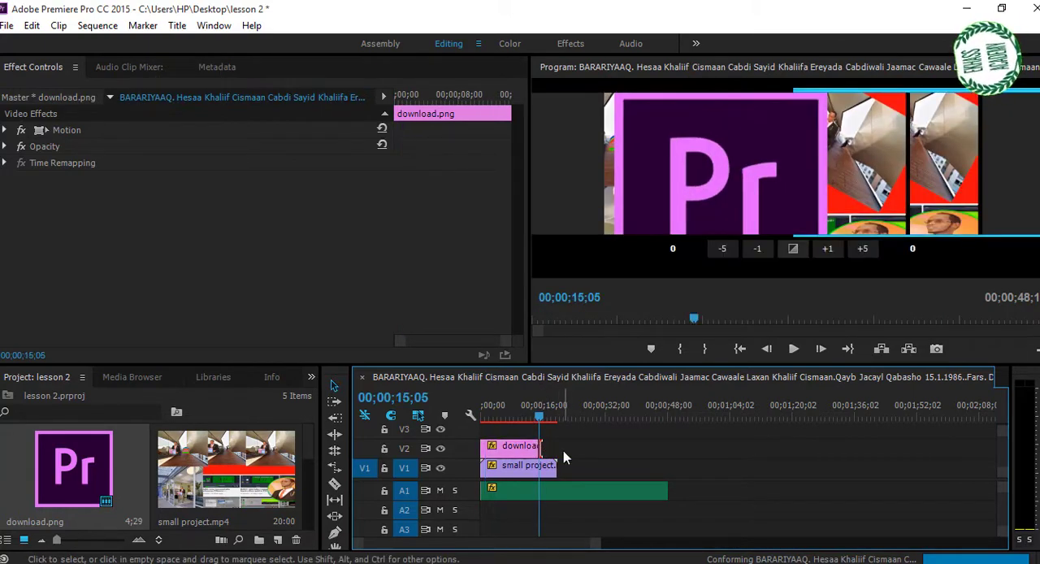
{"action": "left_click_drag", "start_coordinate": [543, 447], "coordinate": [562, 448]}
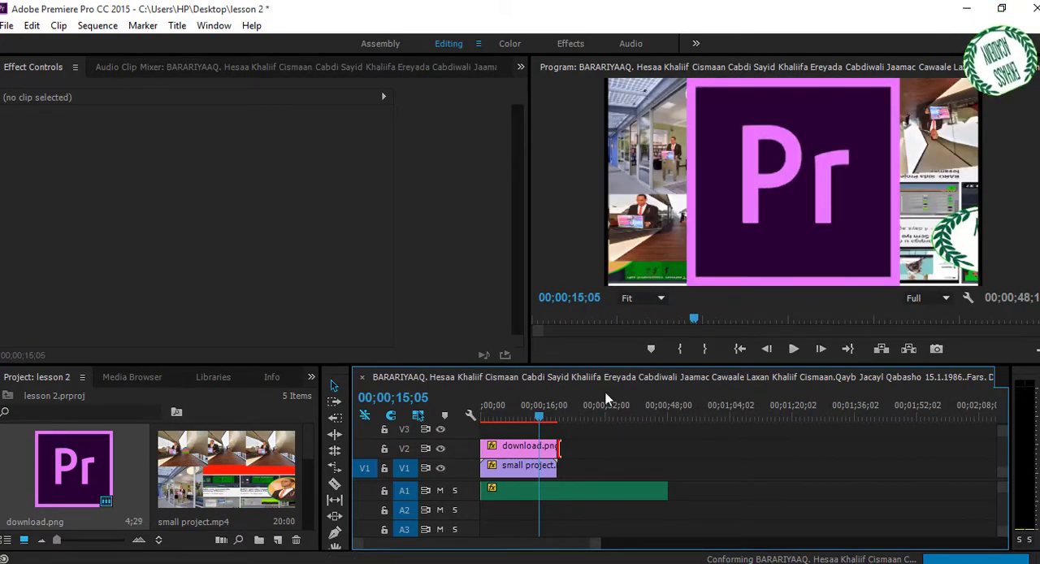
- Switch the Motion effect of the download.png clip off and back on to compare the image in the preview
{"action": "left_click", "coordinate": [519, 448]}
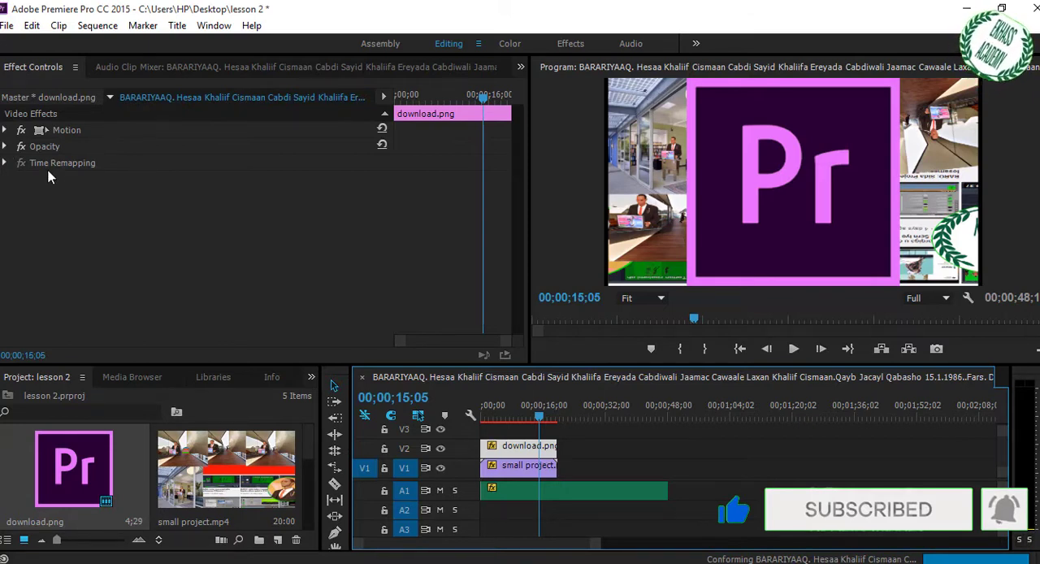
{"action": "left_click", "coordinate": [5, 131]}
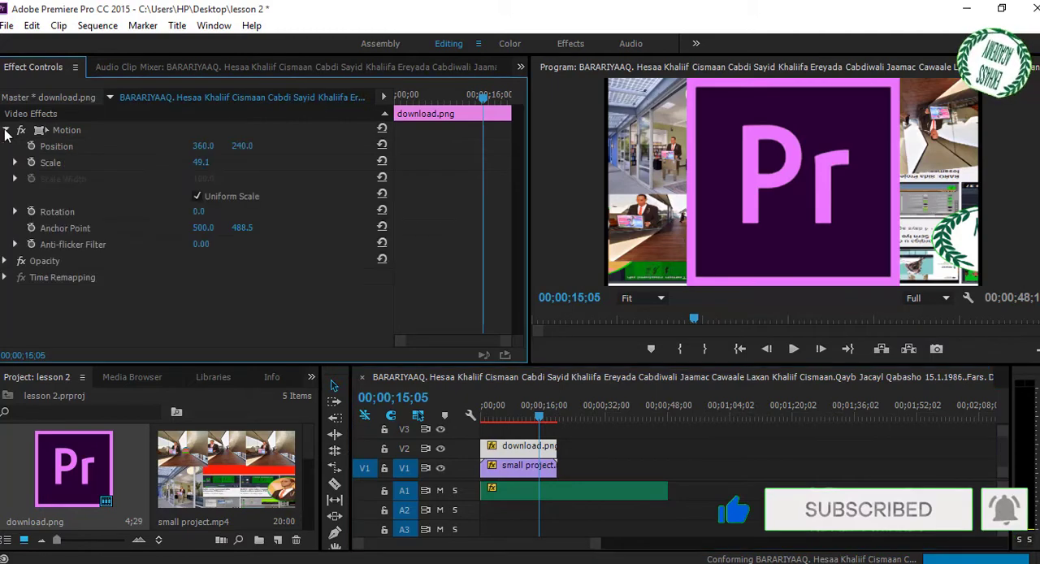
{"action": "left_click", "coordinate": [6, 131]}
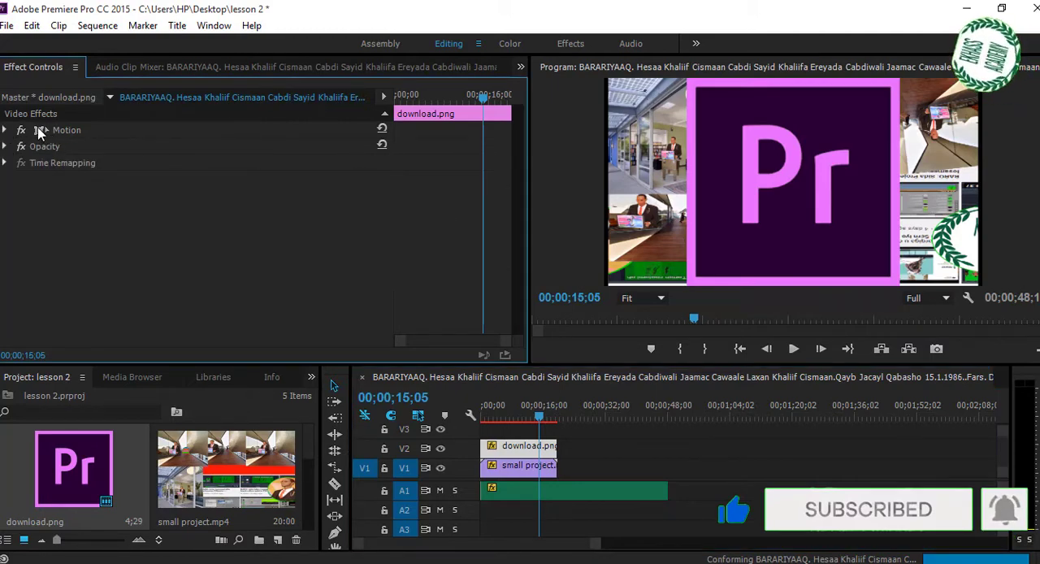
{"action": "left_click", "coordinate": [22, 130]}
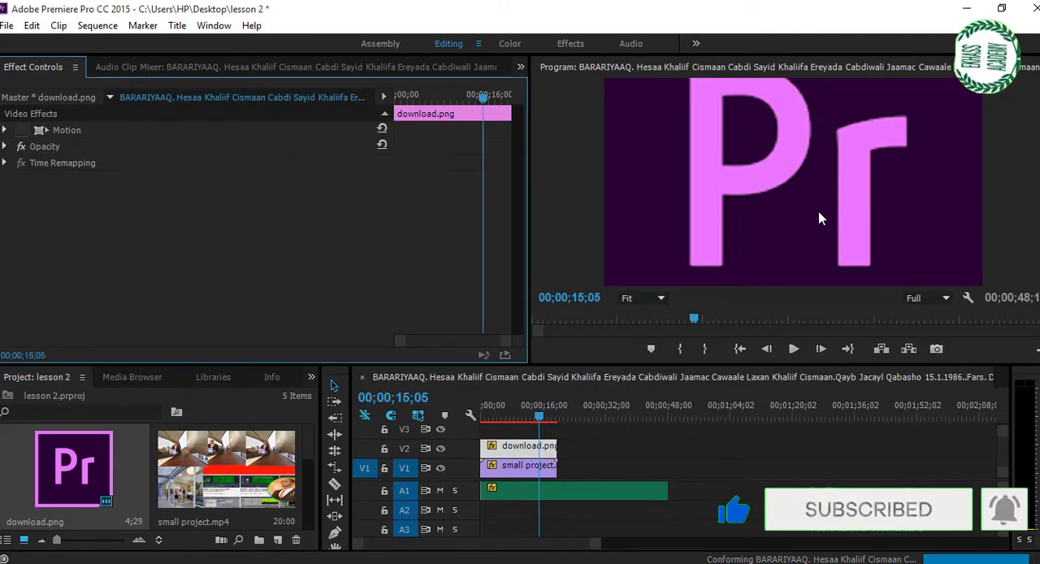
{"action": "left_click", "coordinate": [22, 131]}
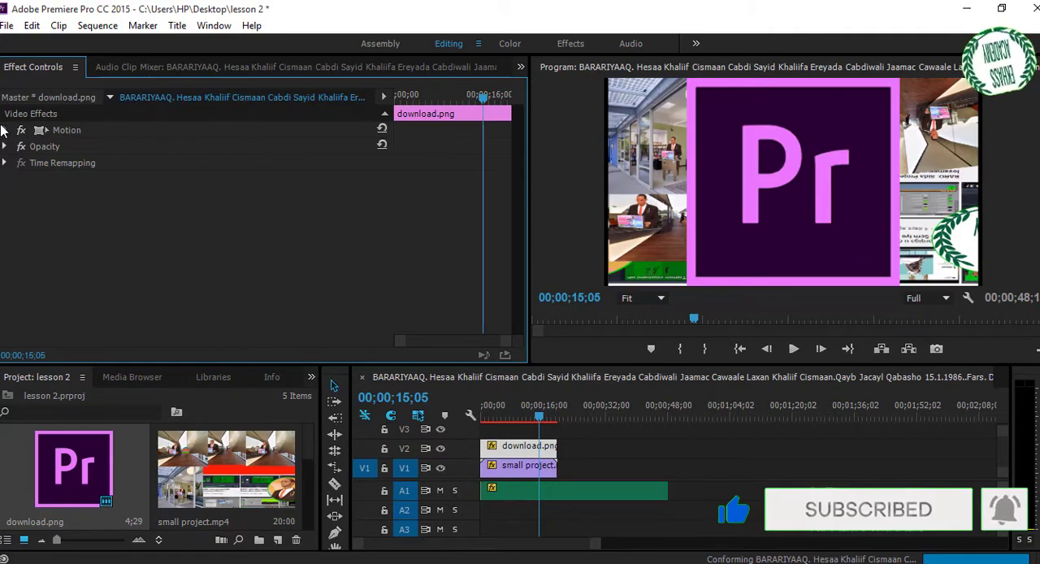
- In the Motion settings of download.png, set the position to 354.1, 267.0 and the scale to 17.1
{"action": "left_click", "coordinate": [42, 132]}
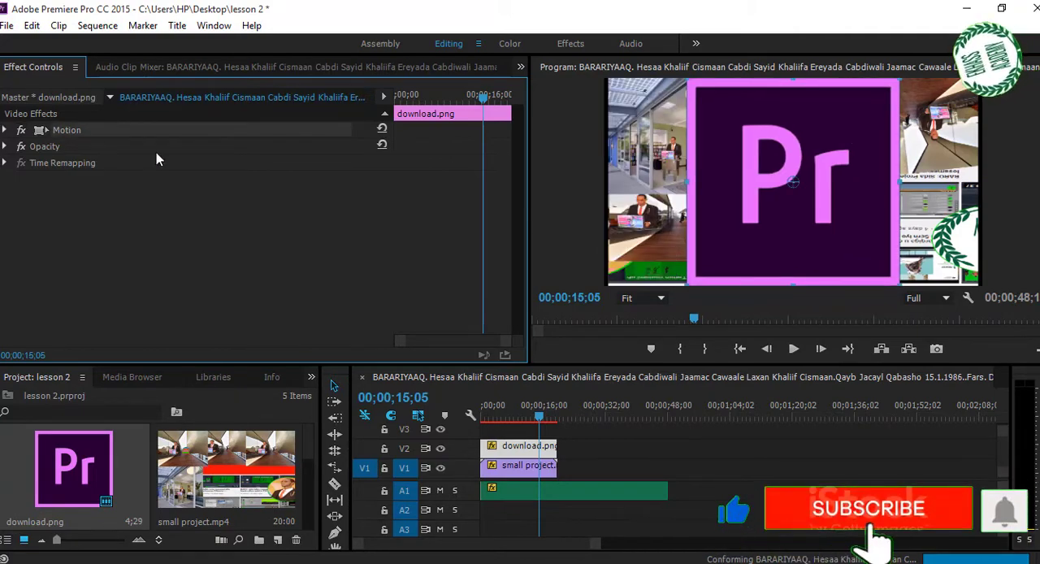
{"action": "left_click", "coordinate": [6, 130]}
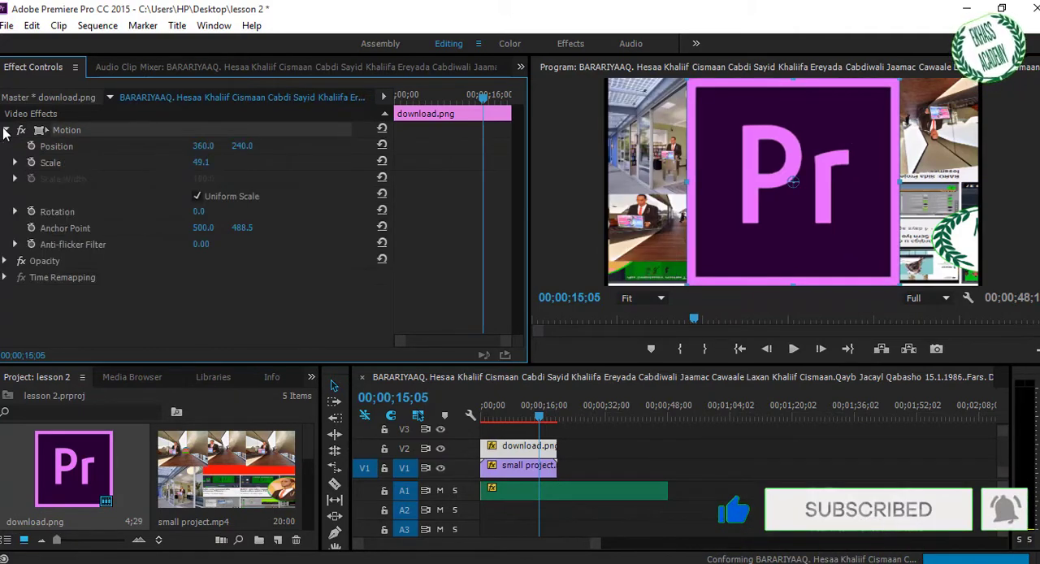
{"action": "left_click", "coordinate": [203, 162]}
{"action": "left_click", "coordinate": [254, 172]}
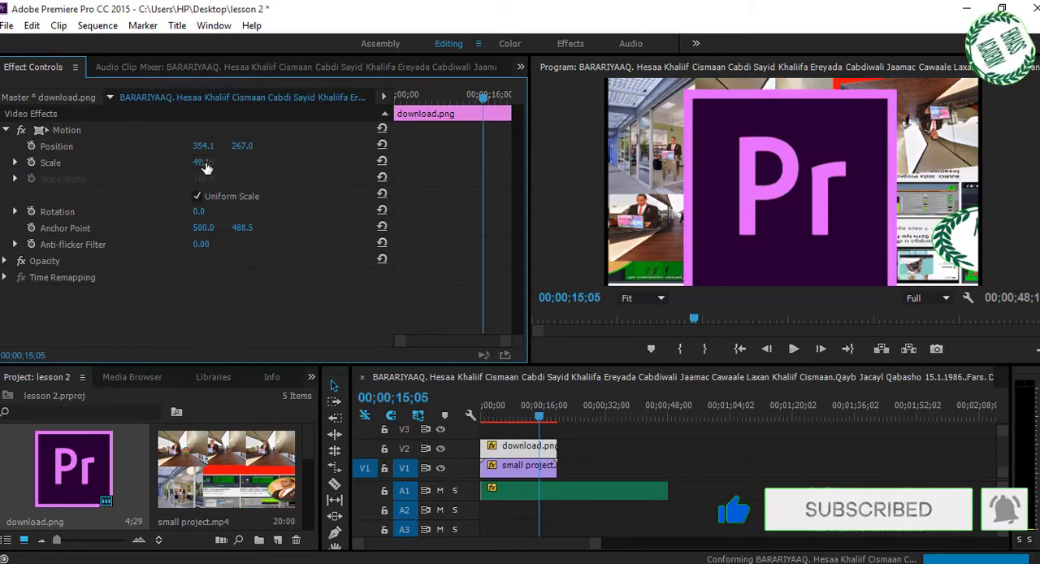
{"action": "left_click_drag", "start_coordinate": [201, 162], "coordinate": [174, 163]}
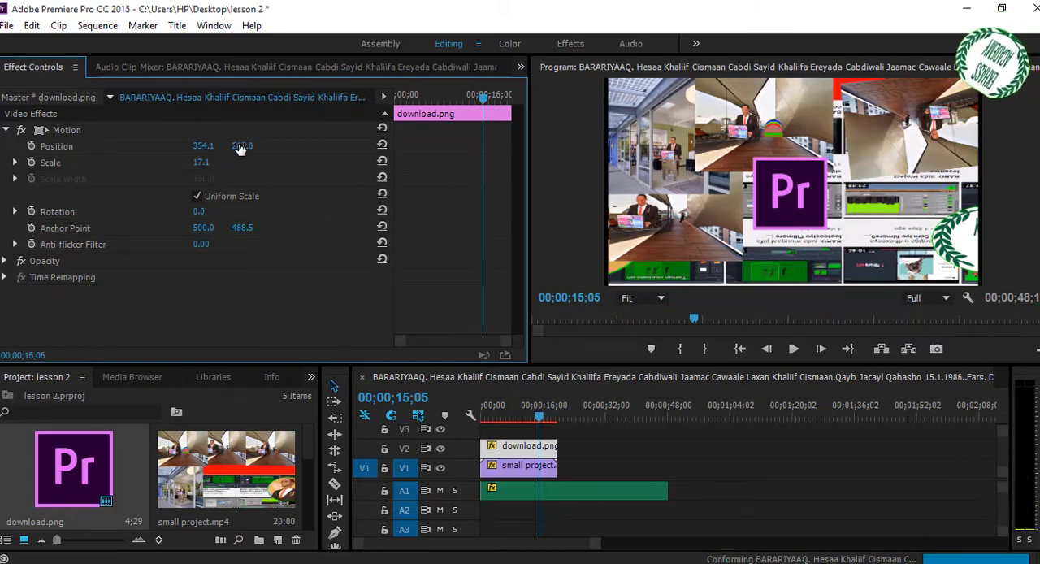
- Move the download.png logo to the frame's lower-left corner at 73.1, 398.0 and reduce its scale to 7.1
{"action": "left_click_drag", "start_coordinate": [241, 149], "coordinate": [359, 151]}
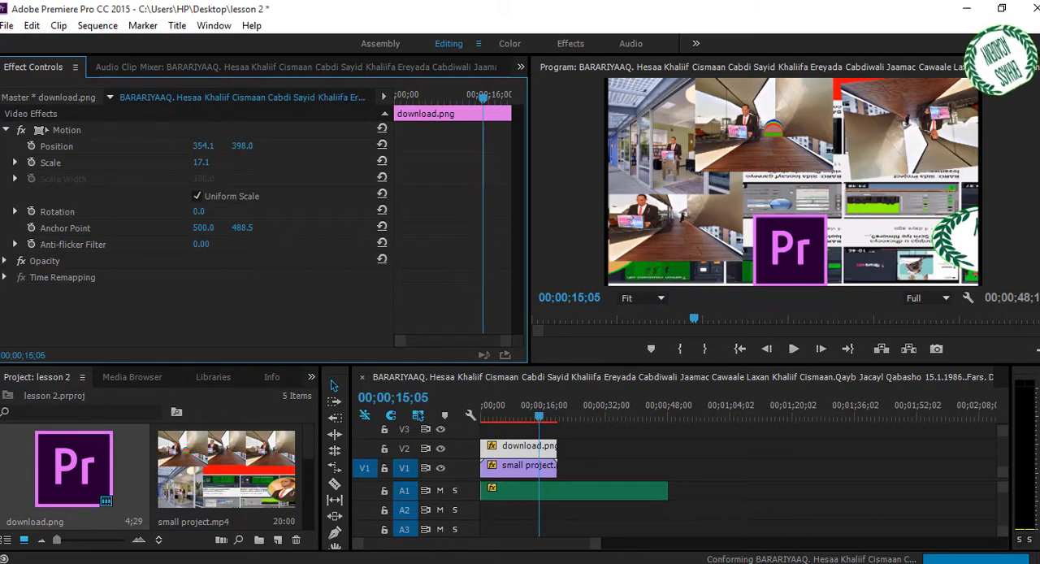
{"action": "left_click_drag", "start_coordinate": [203, 147], "coordinate": [58, 147]}
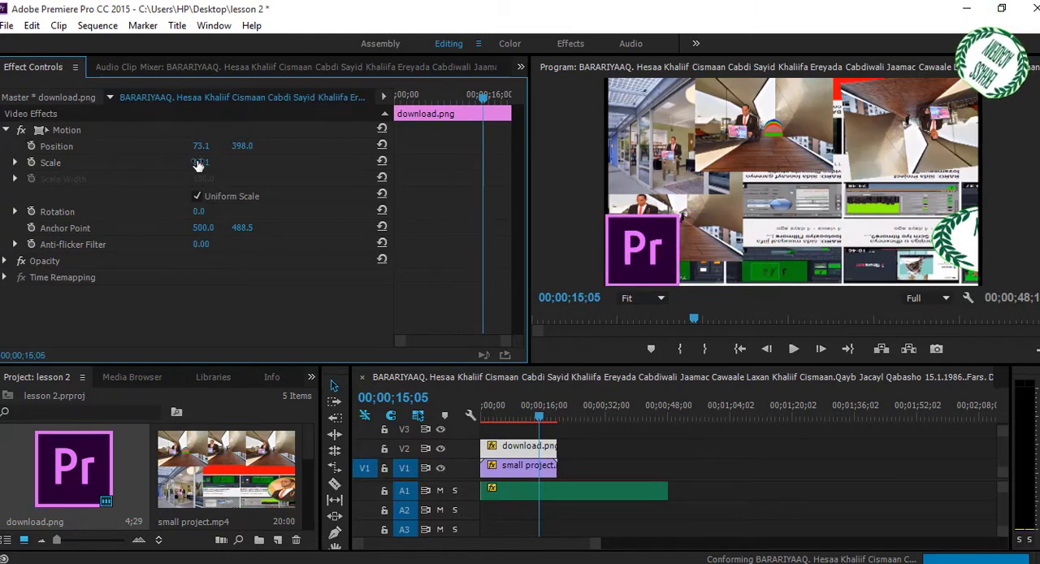
{"action": "mouse_move", "coordinate": [198, 166]}
{"action": "left_mouse_down"}
{"action": "mouse_move", "coordinate": [184, 163]}
{"action": "mouse_move", "coordinate": [195, 162]}
{"action": "left_mouse_up"}
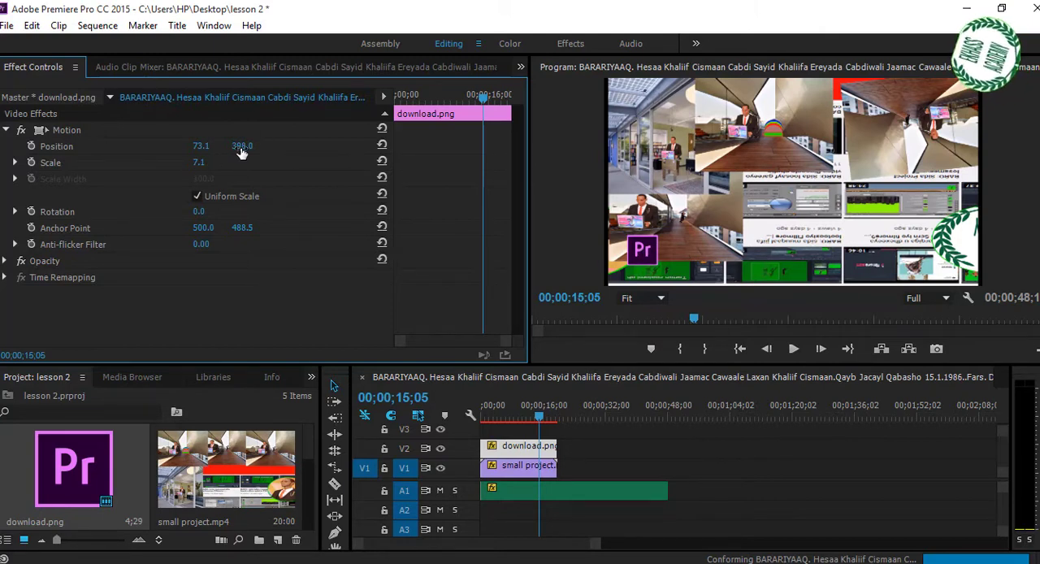
- Move the logo to the upper-right corner of the video frame at position 671.1, 40.0
{"action": "left_click_drag", "start_coordinate": [240, 152], "coordinate": [131, 152]}
{"action": "left_click_drag", "start_coordinate": [239, 146], "coordinate": [658, 146]}
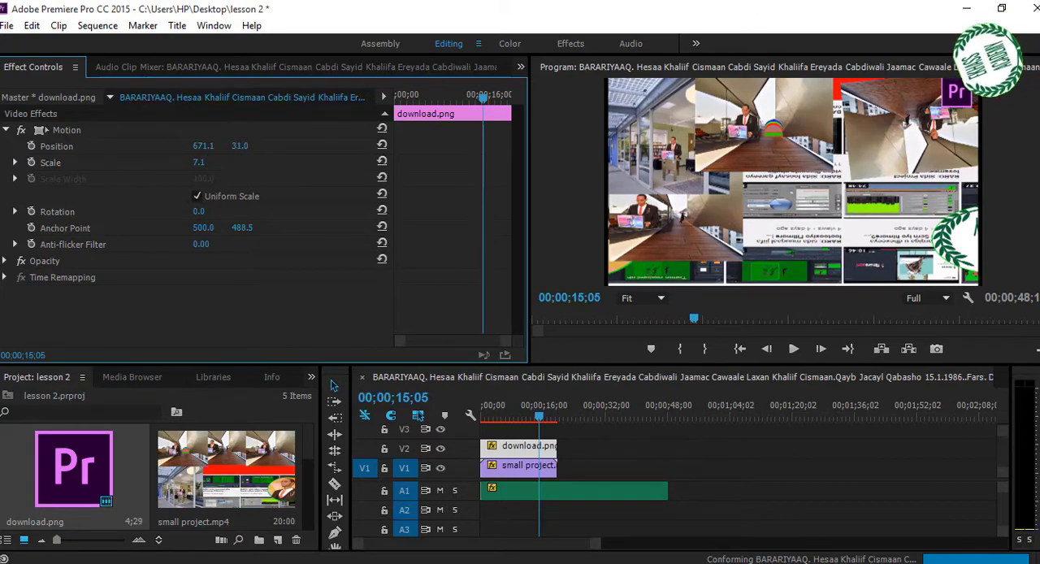
{"action": "left_click_drag", "start_coordinate": [240, 146], "coordinate": [226, 146]}
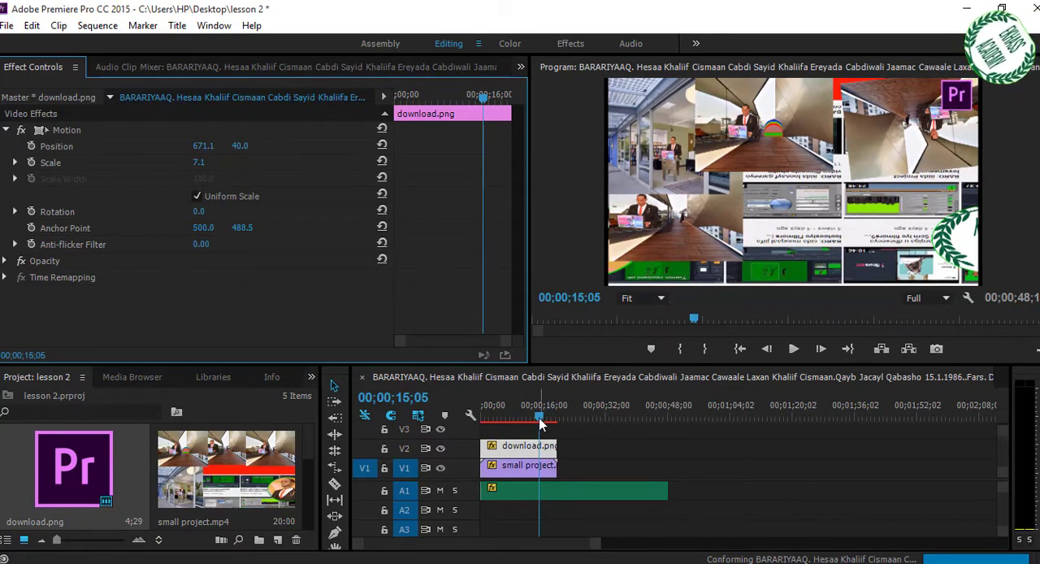
- At 00;00;02;25, lower the volume level of the audio clip on A1 to -287.5 dB
{"action": "left_click_drag", "start_coordinate": [541, 420], "coordinate": [484, 419]}
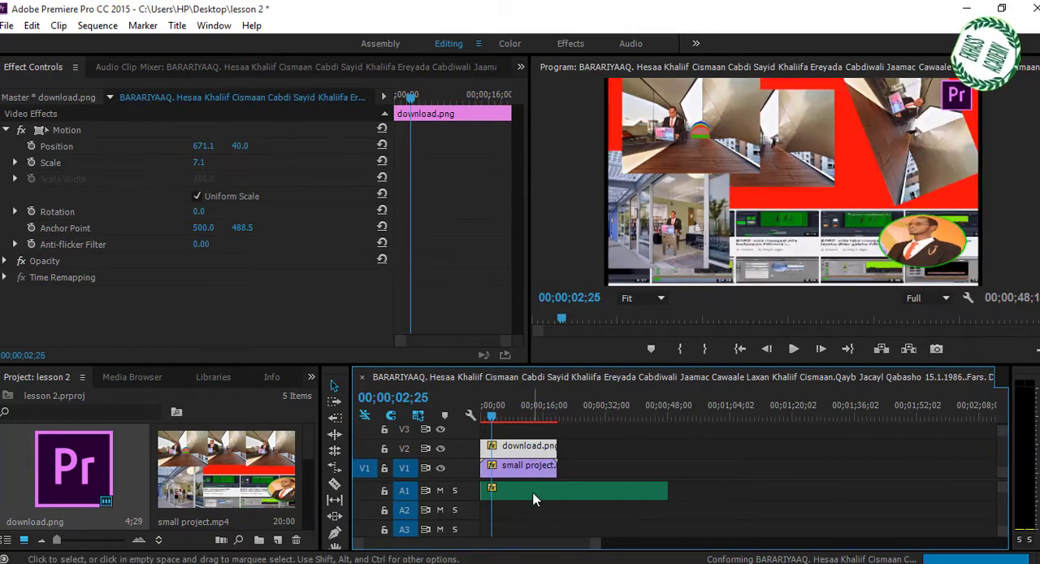
{"action": "left_click", "coordinate": [534, 491]}
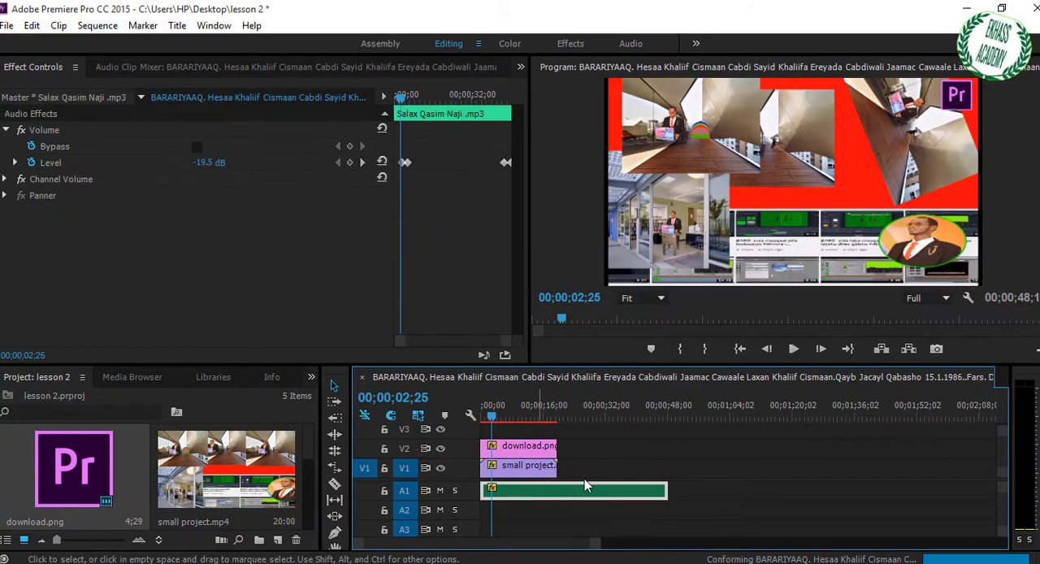
{"action": "left_click", "coordinate": [682, 462]}
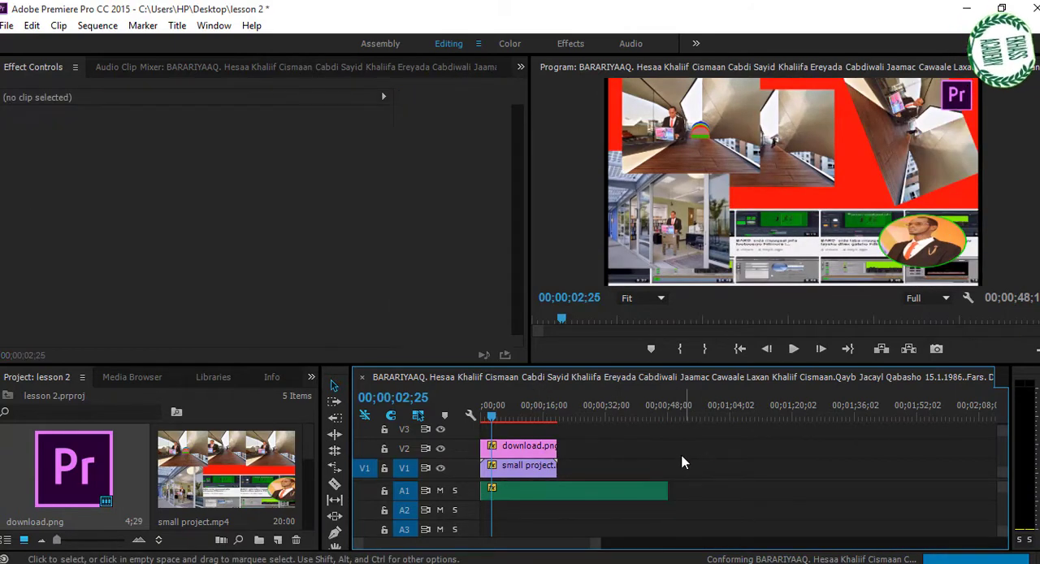
{"action": "left_click", "coordinate": [573, 491]}
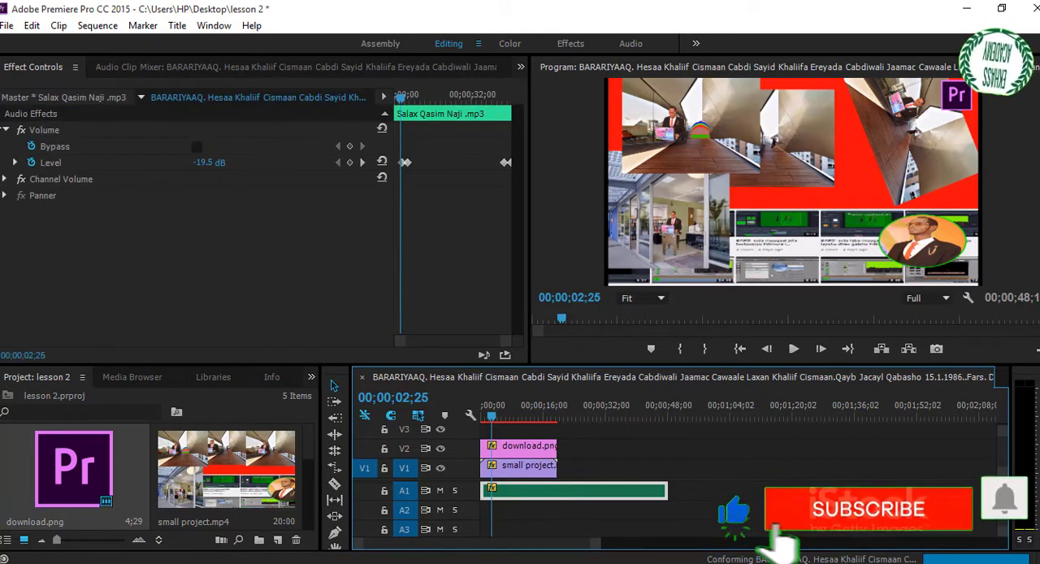
{"action": "left_click", "coordinate": [6, 130]}
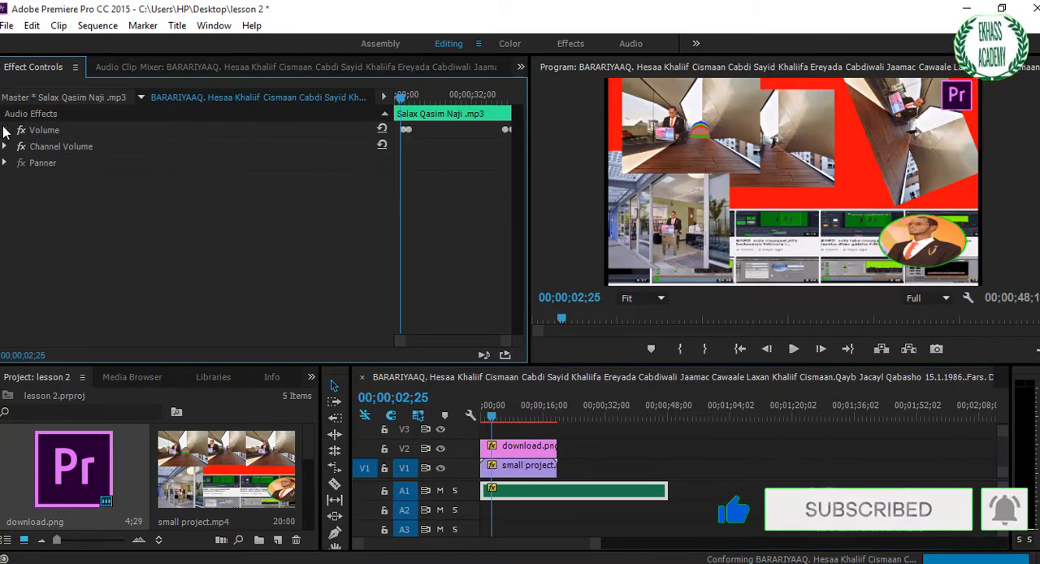
{"action": "left_click", "coordinate": [6, 130]}
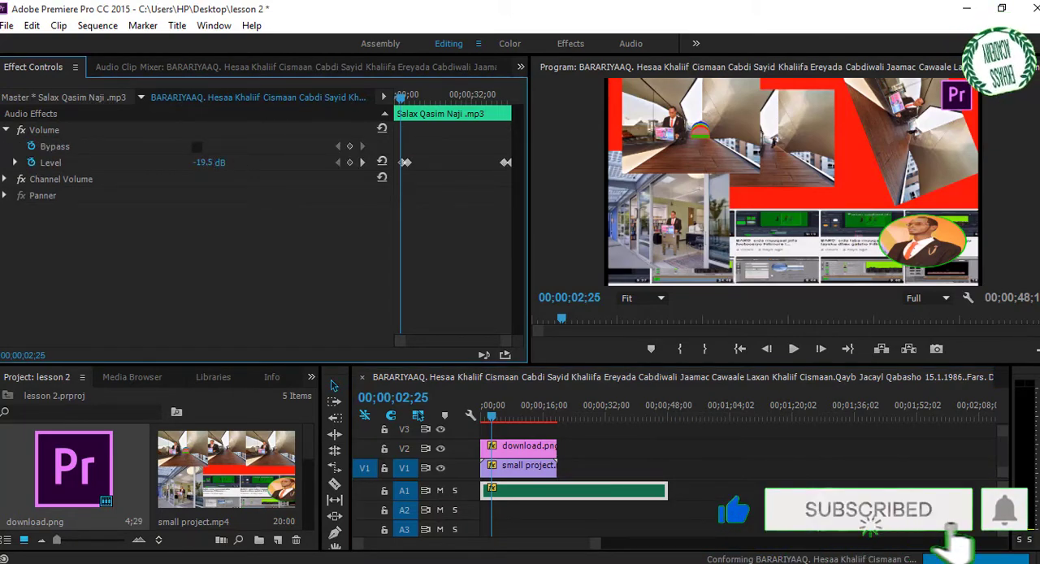
{"action": "left_click_drag", "start_coordinate": [209, 165], "coordinate": [183, 166]}
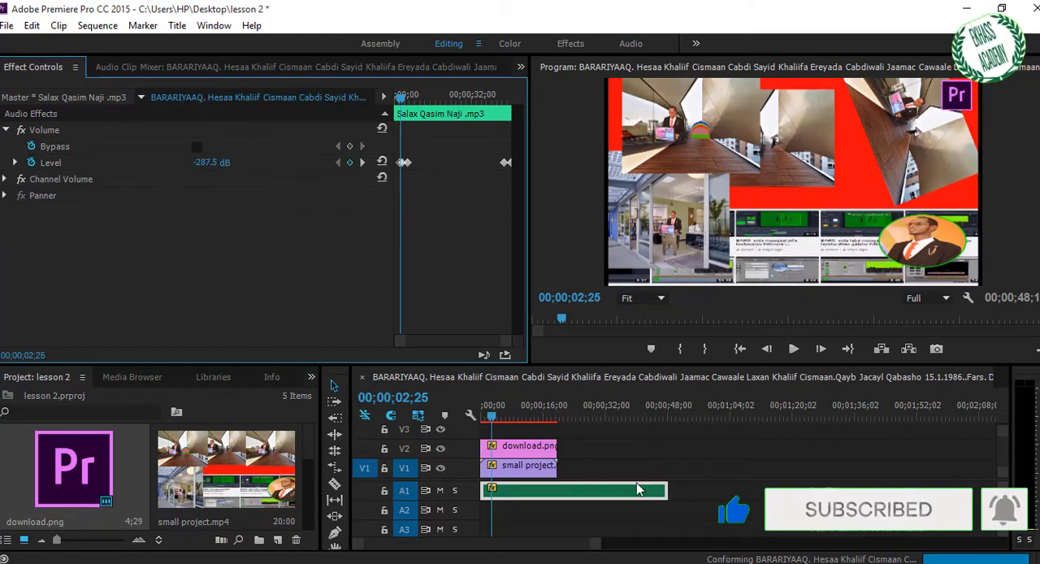
- Play on to 00;00;04;05, set the audio clip's level there to -287.5 dB, and move that keyframe near the clip's end
{"action": "left_click", "coordinate": [591, 532]}
{"action": "key", "text": "space"}
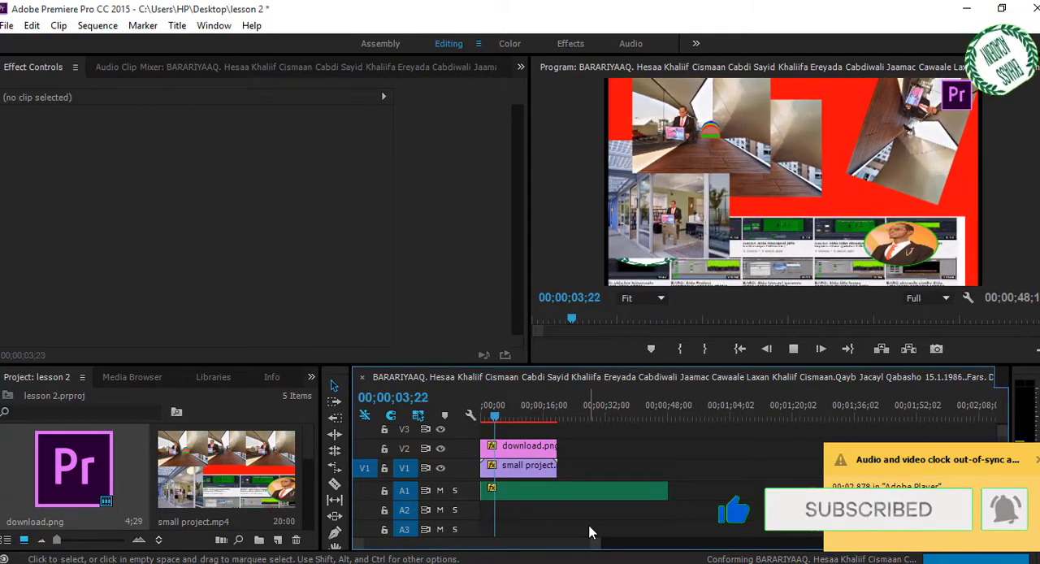
{"action": "left_click", "coordinate": [547, 488]}
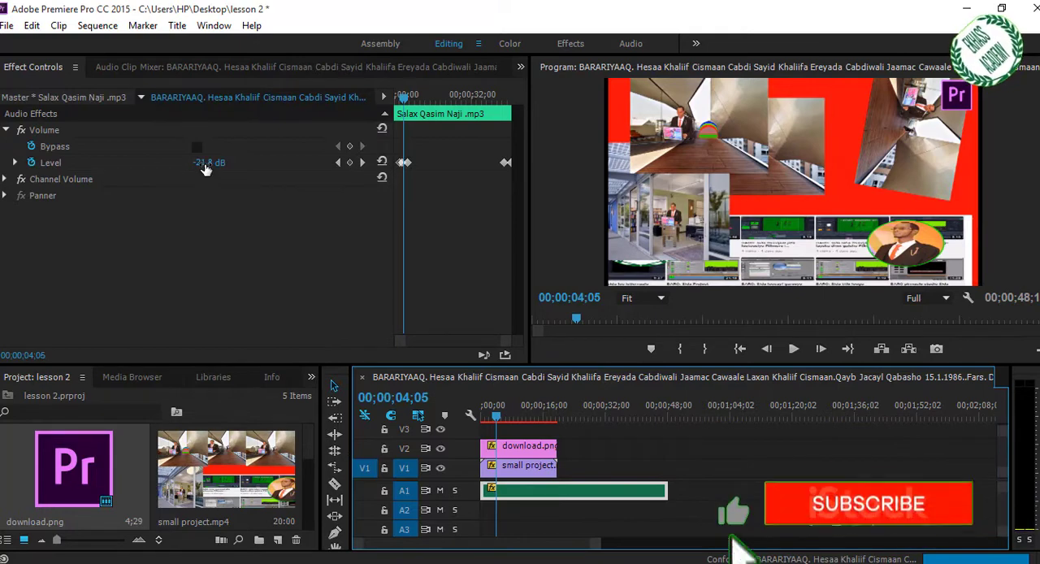
{"action": "left_click_drag", "start_coordinate": [204, 166], "coordinate": [122, 167]}
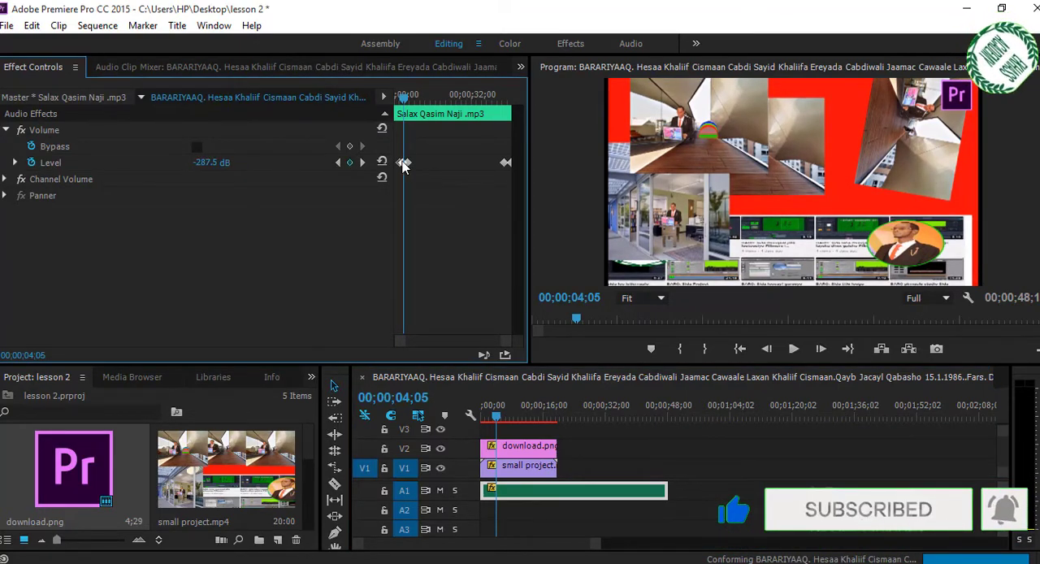
{"action": "left_click_drag", "start_coordinate": [403, 162], "coordinate": [521, 167]}
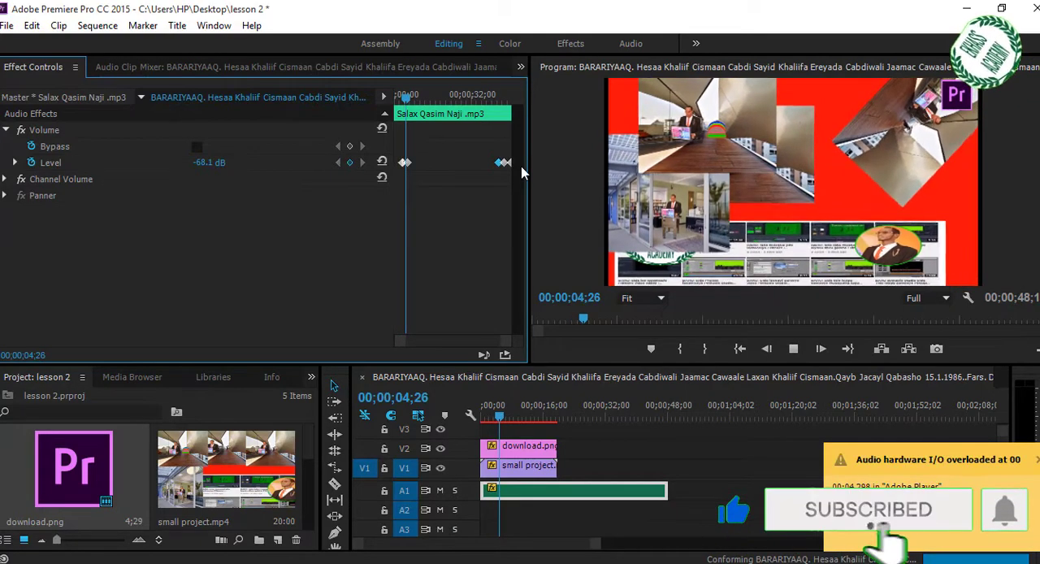
- Pause playback, move the level keyframe near the audio clip's end back to about the clip's midpoint, and resume playing
{"action": "key", "text": "space"}
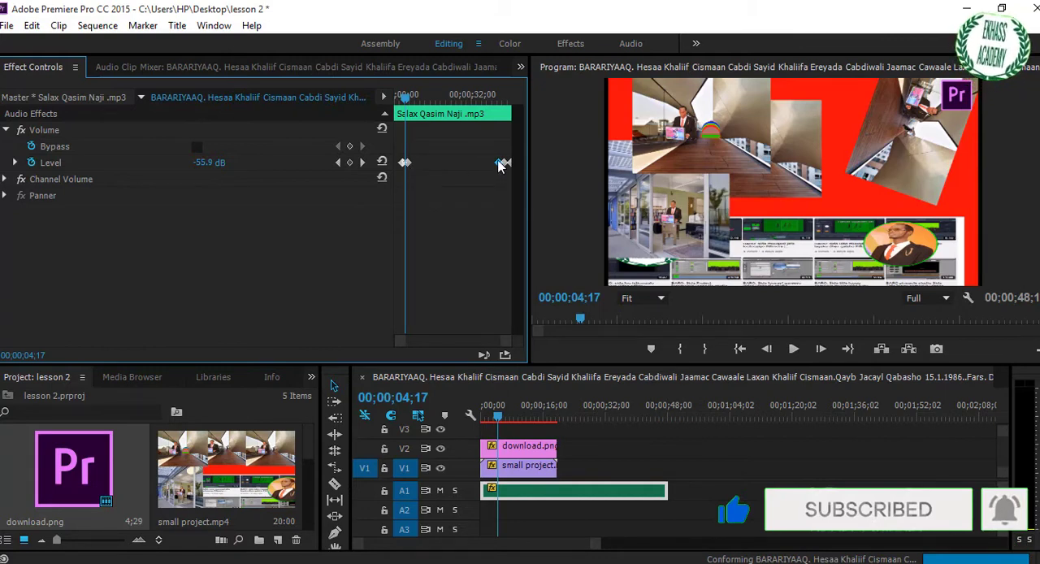
{"action": "left_click_drag", "start_coordinate": [500, 164], "coordinate": [452, 163]}
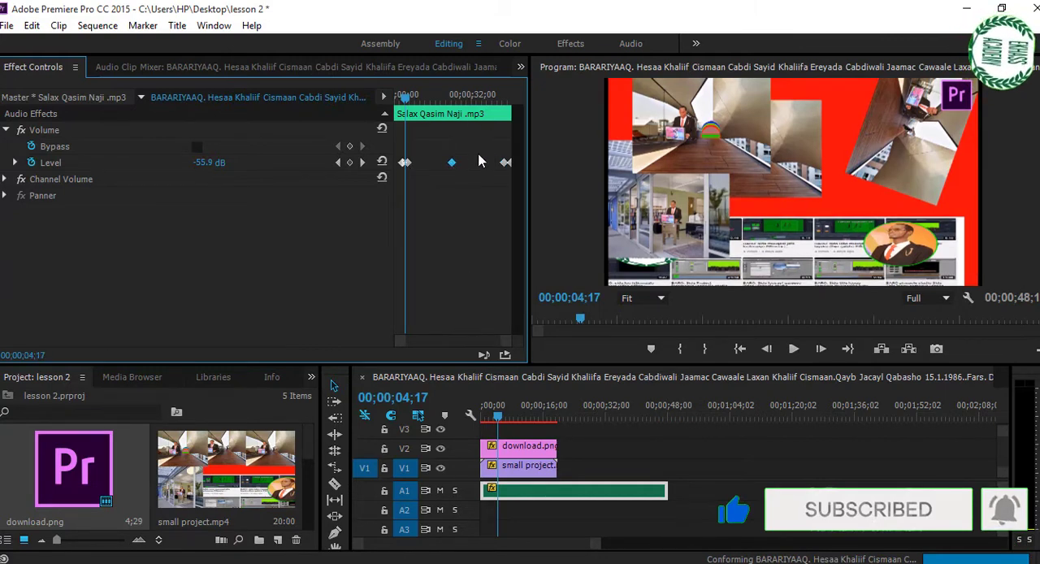
{"action": "key", "text": "space"}
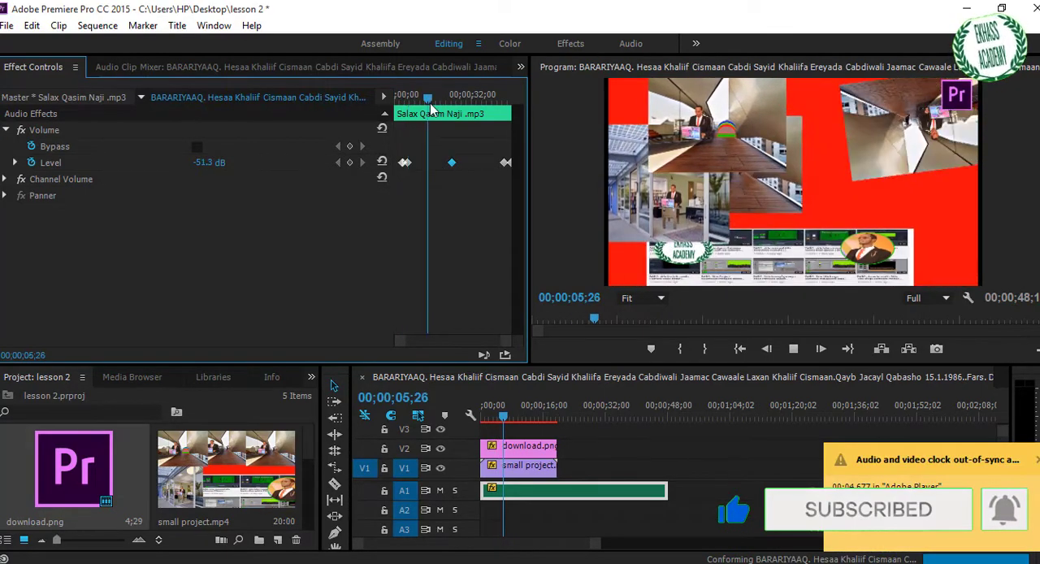
- Play on from 00;00;14;04 and move the audio clip's midpoint level keyframe earlier, to about 00;00;14
{"action": "left_click", "coordinate": [501, 417]}
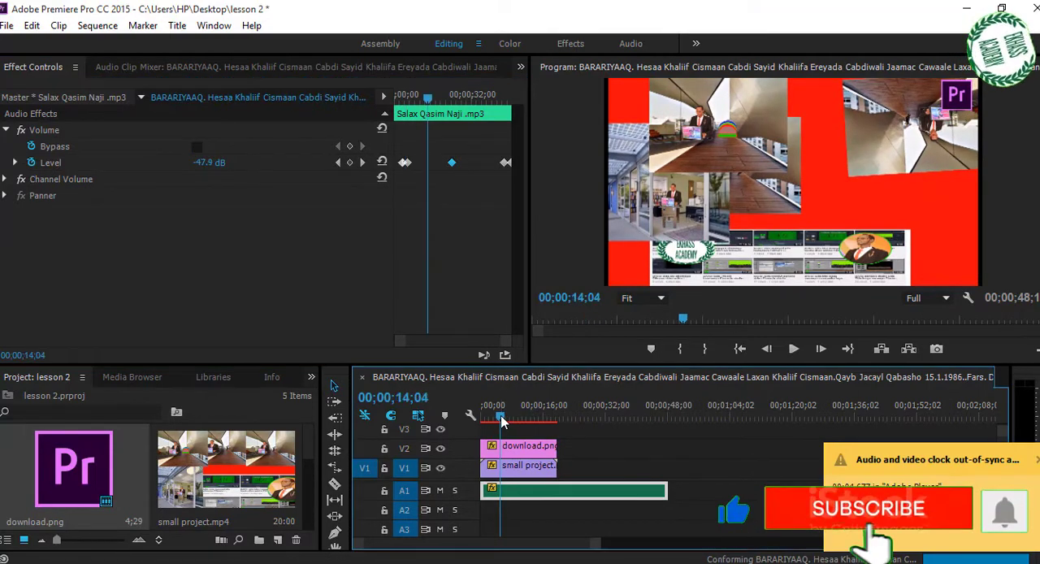
{"action": "left_click_drag", "start_coordinate": [501, 417], "coordinate": [542, 433]}
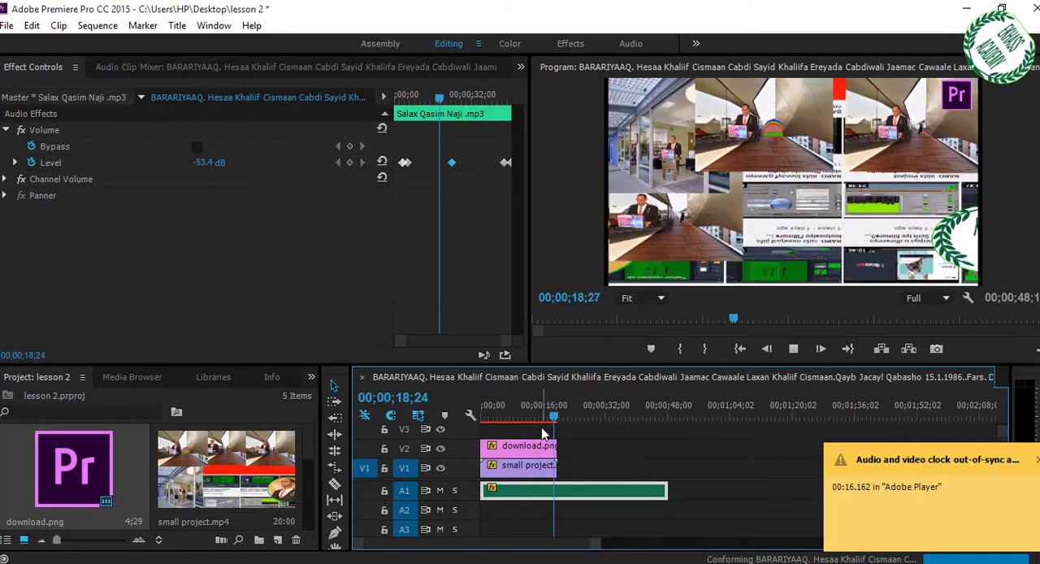
{"action": "key", "text": "space"}
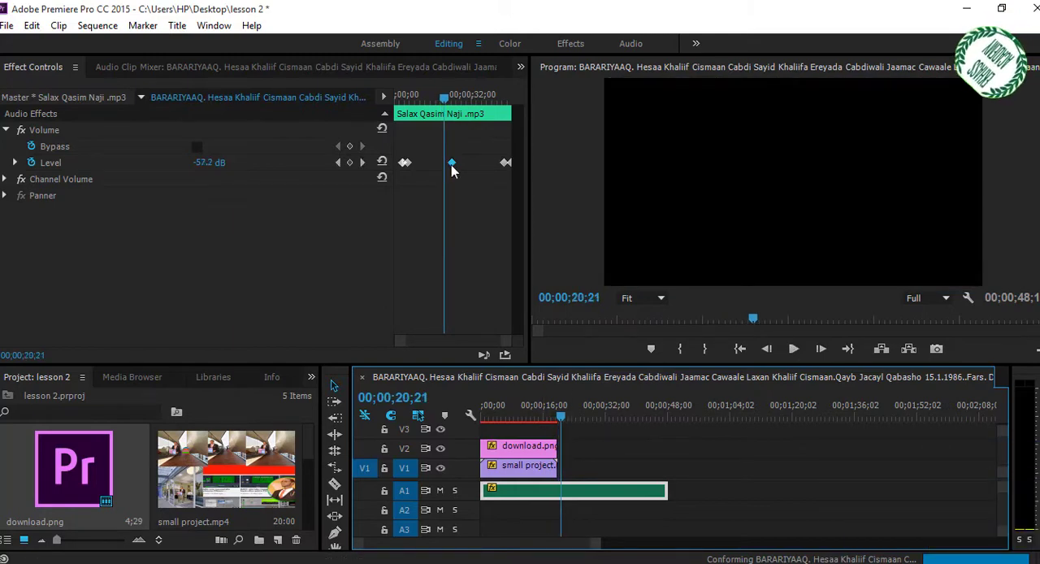
{"action": "left_click_drag", "start_coordinate": [451, 163], "coordinate": [428, 163]}
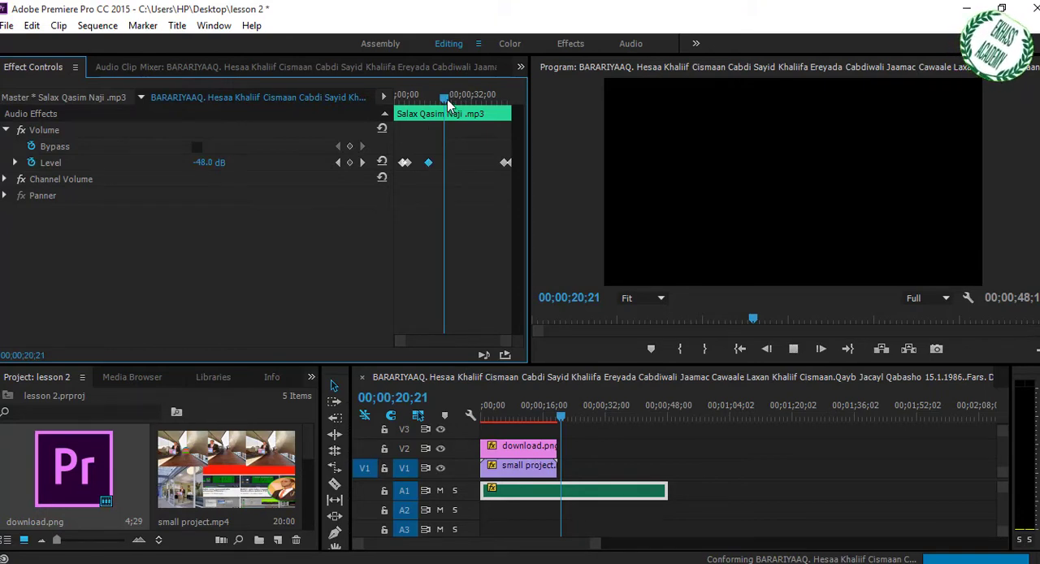
{"action": "key", "text": "space"}
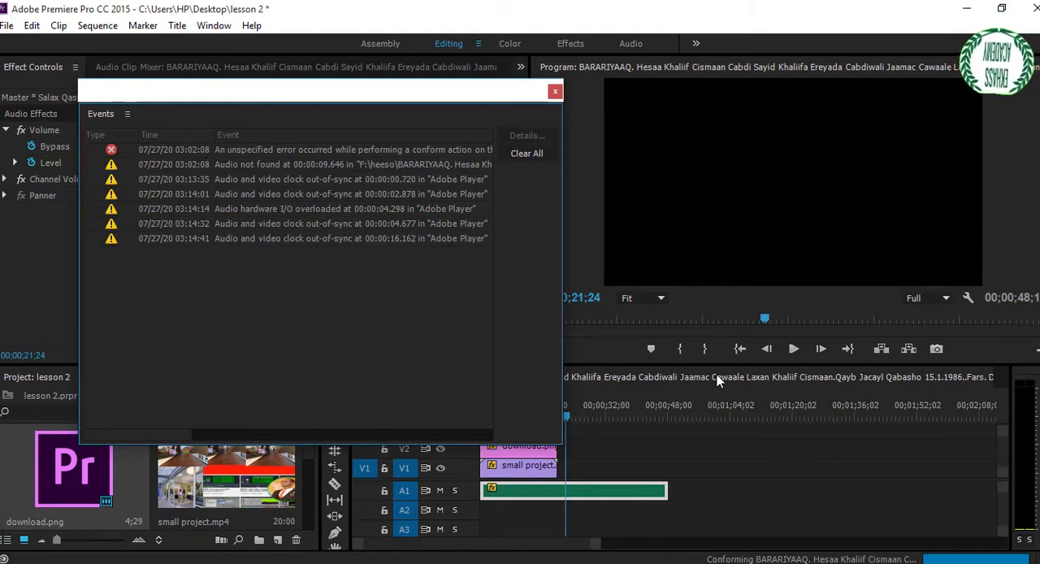
- Clear all entries from the Events list and close it
{"action": "left_click", "coordinate": [522, 153]}
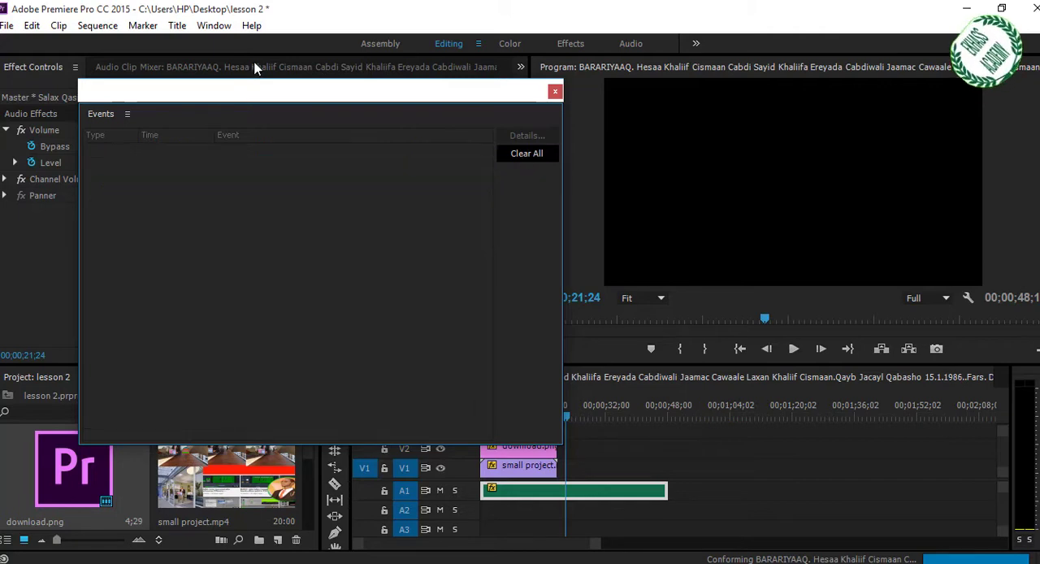
{"action": "left_click", "coordinate": [127, 113]}
{"action": "left_click", "coordinate": [194, 118]}
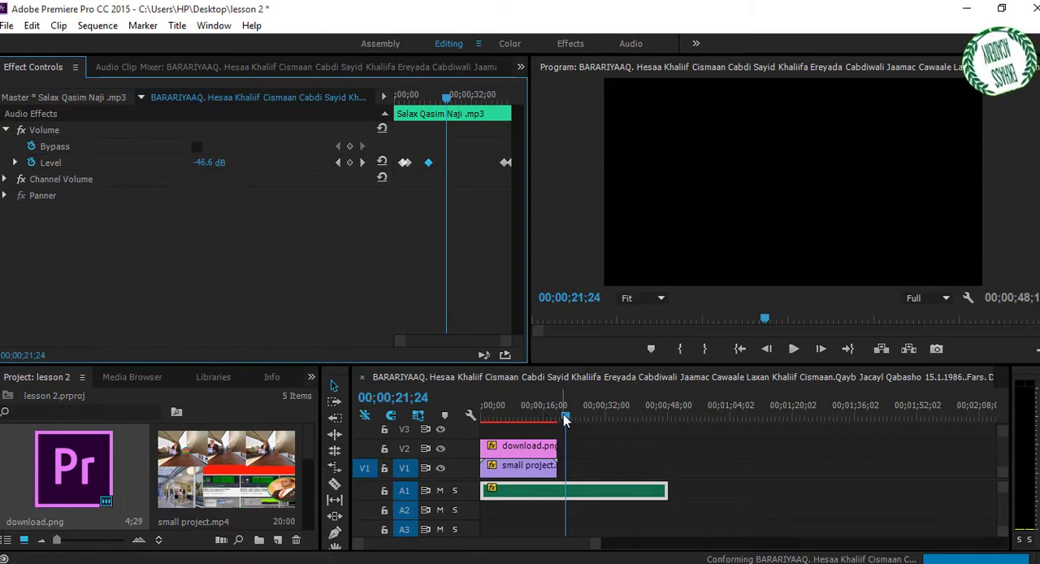
- Review the sequence from its start up to 00;00;08;00 and select the small project clip on V1
{"action": "left_click_drag", "start_coordinate": [566, 416], "coordinate": [484, 417]}
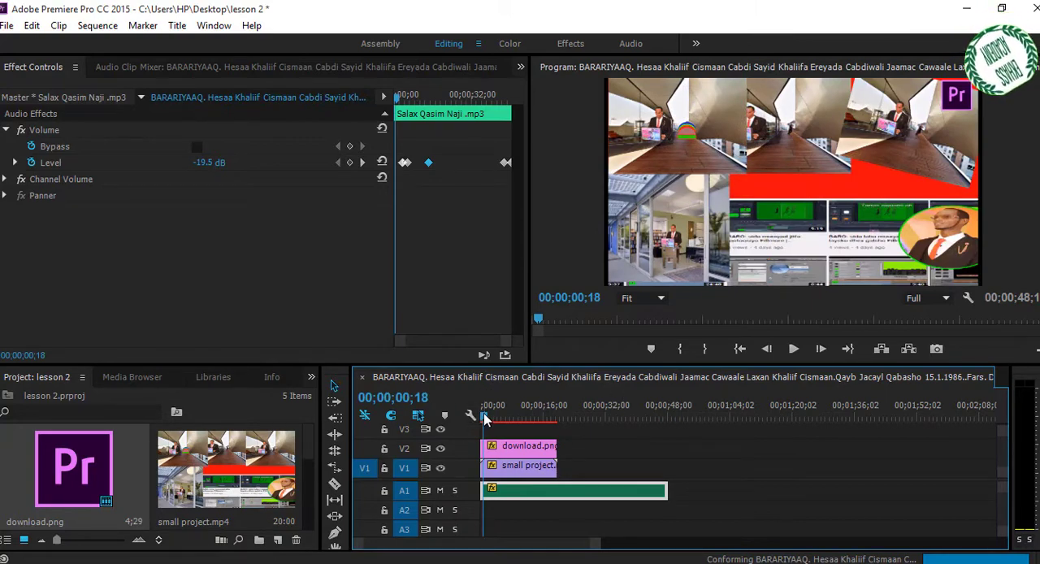
{"action": "left_click_drag", "start_coordinate": [485, 418], "coordinate": [513, 437]}
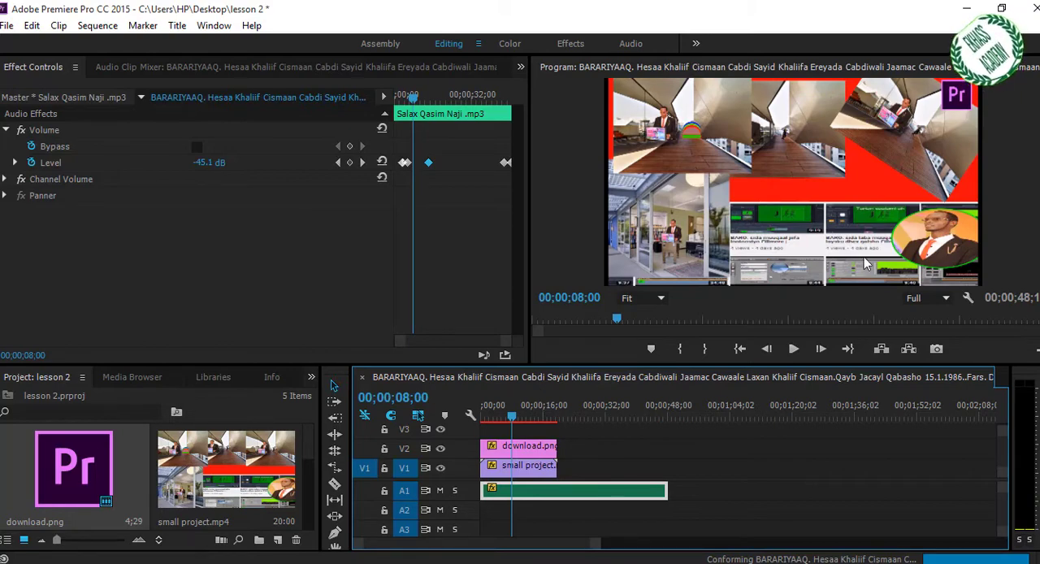
{"action": "left_click", "coordinate": [520, 465]}
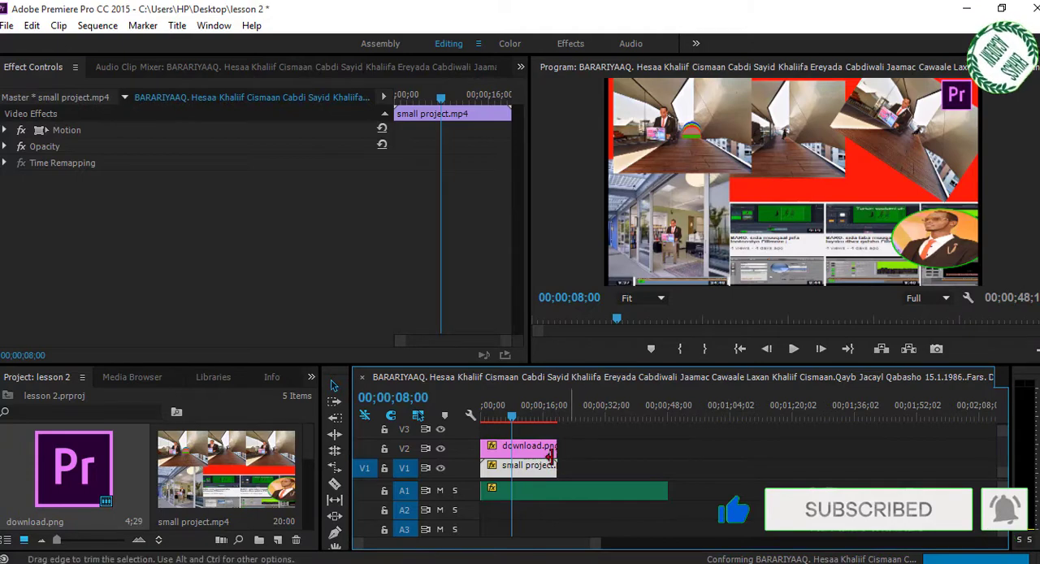
{"action": "key", "text": "space"}
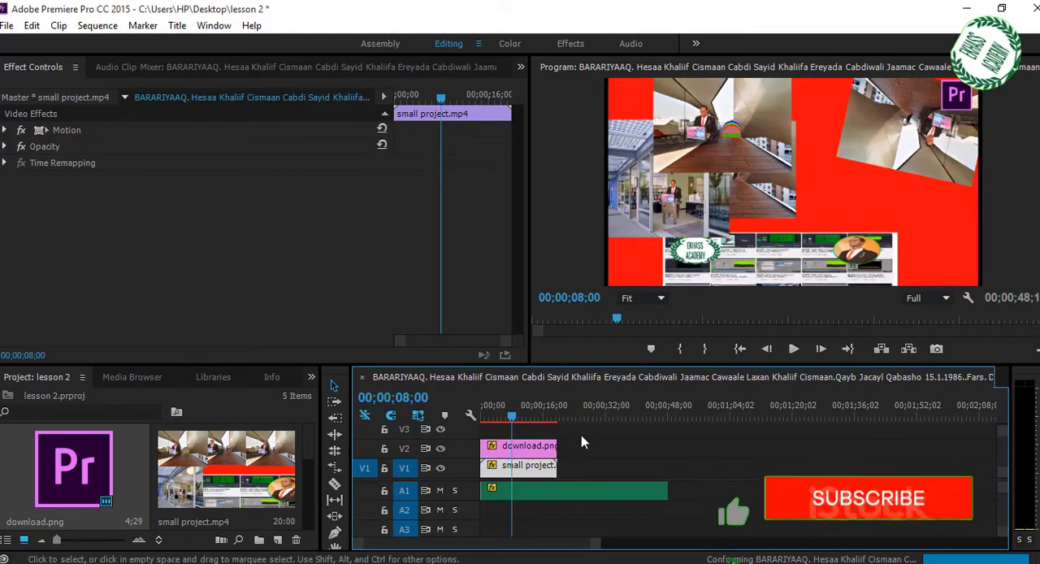
- Import the Baratika 2 (2) video from the GREEN screen folder into the project
{"action": "key", "text": "ctrl+s"}
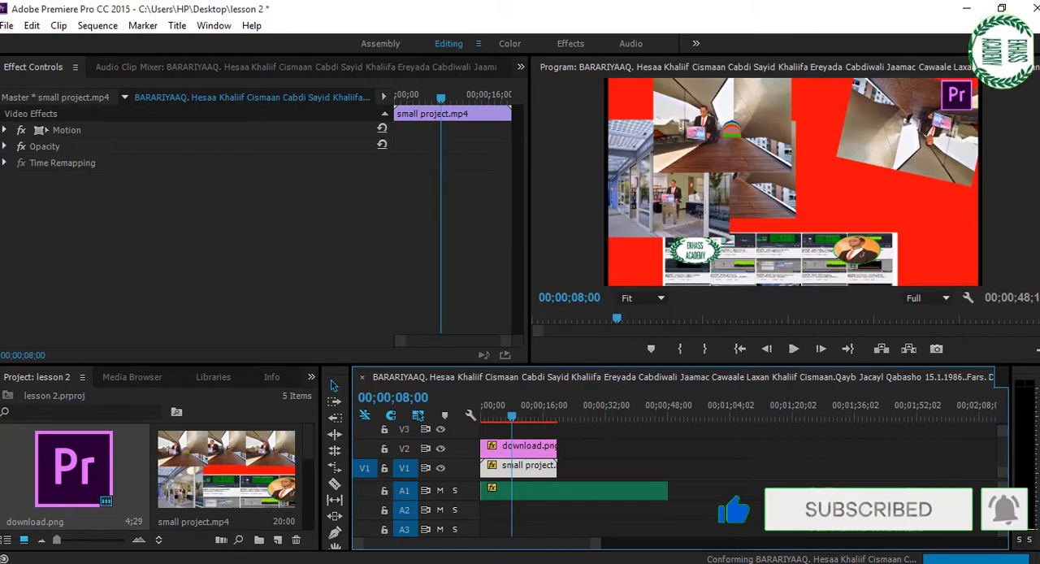
{"action": "key", "text": "ctrl+i"}
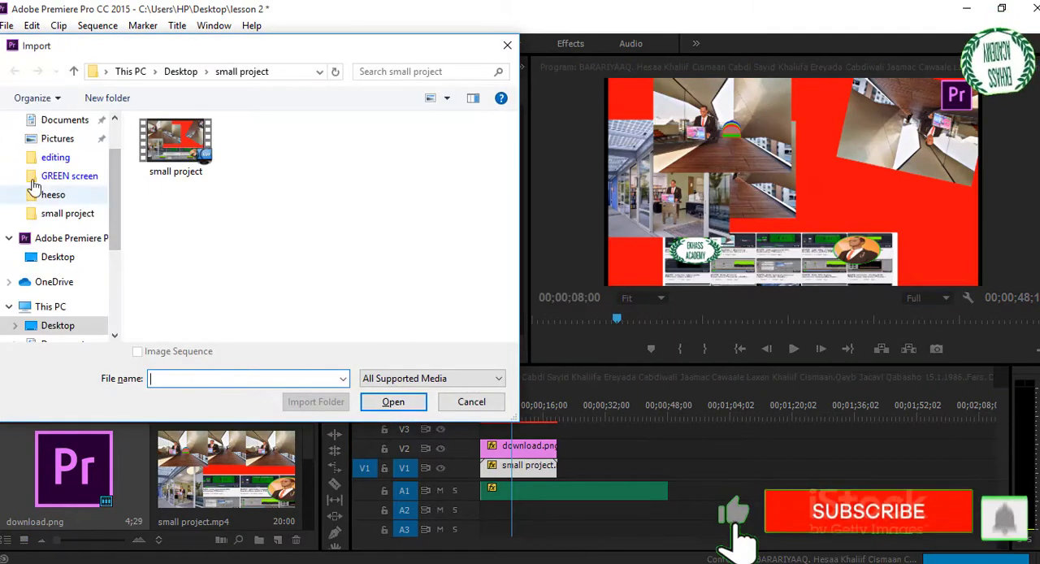
{"action": "left_click", "coordinate": [70, 182]}
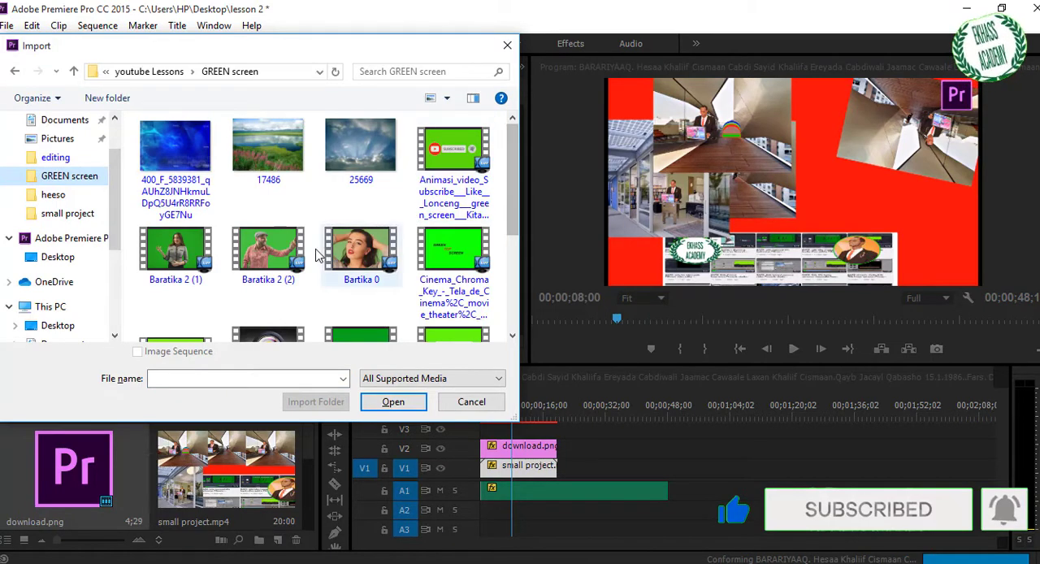
{"action": "left_click", "coordinate": [260, 252]}
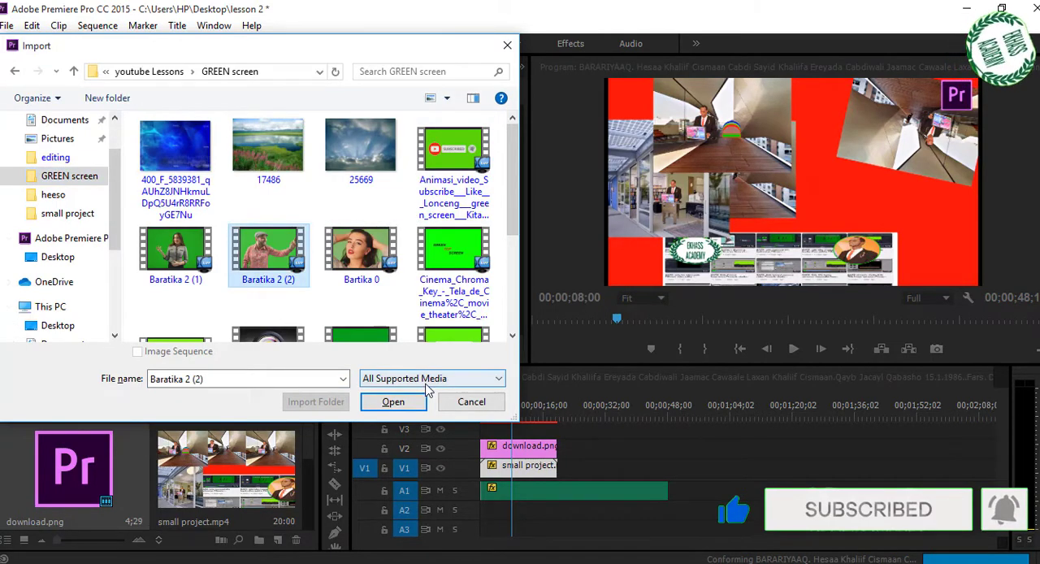
{"action": "left_click", "coordinate": [393, 402]}
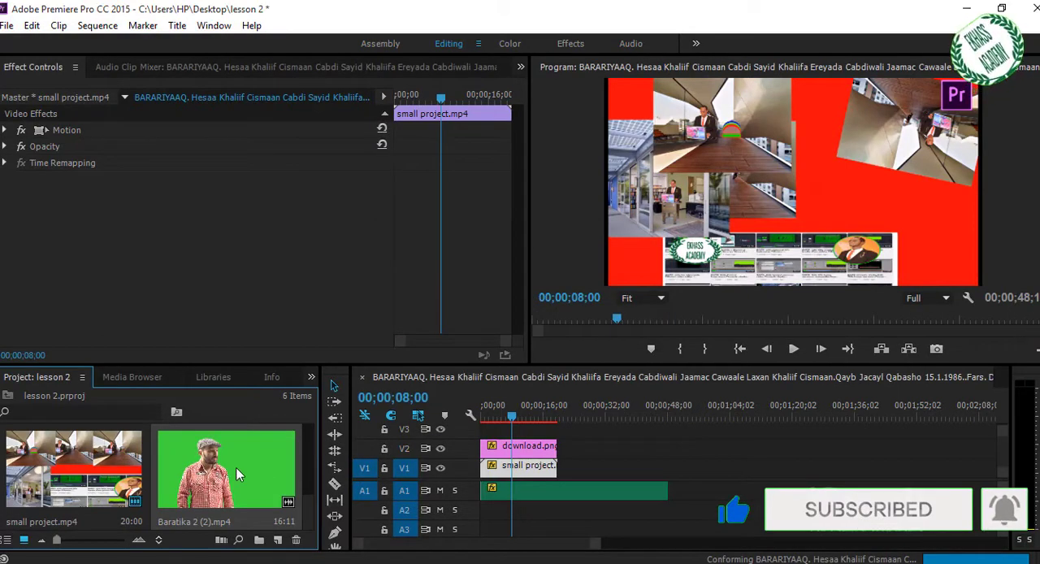
- Add Baratika 2 (2).mp4 to the sequence and place its video on V1 at about 00;00;38, after the existing video
{"action": "left_click_drag", "start_coordinate": [238, 474], "coordinate": [569, 439]}
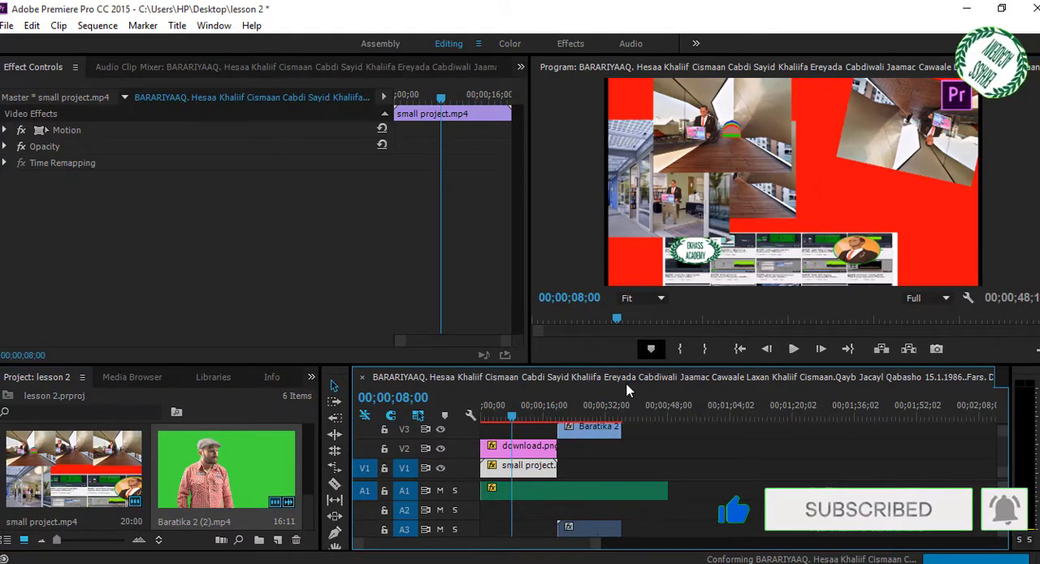
{"action": "left_click_drag", "start_coordinate": [598, 429], "coordinate": [704, 472]}
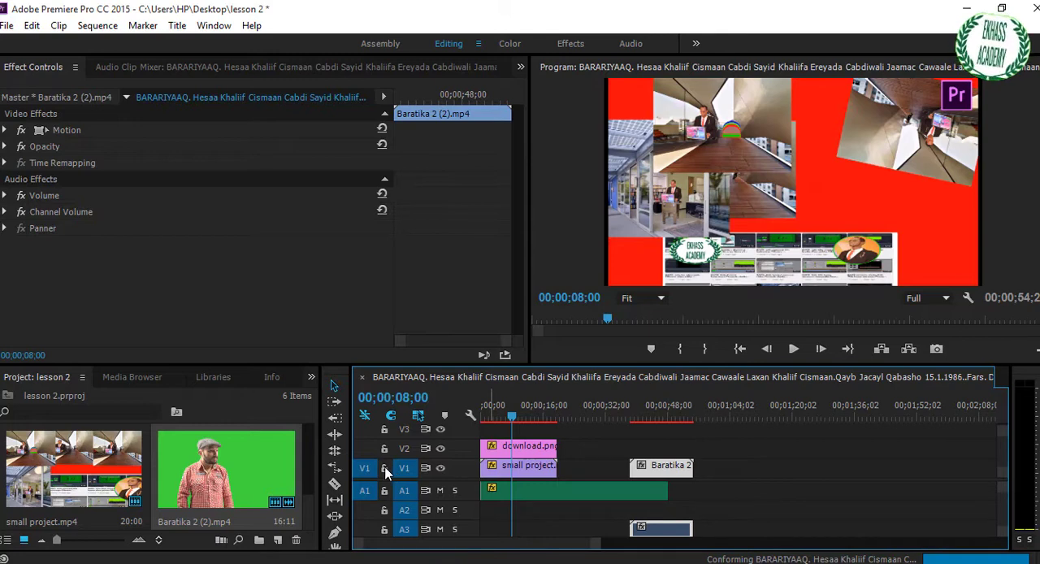
- Lock V1, try deleting only the Baratika clip's audio from A3, and undo the deletion
{"action": "left_click", "coordinate": [384, 468]}
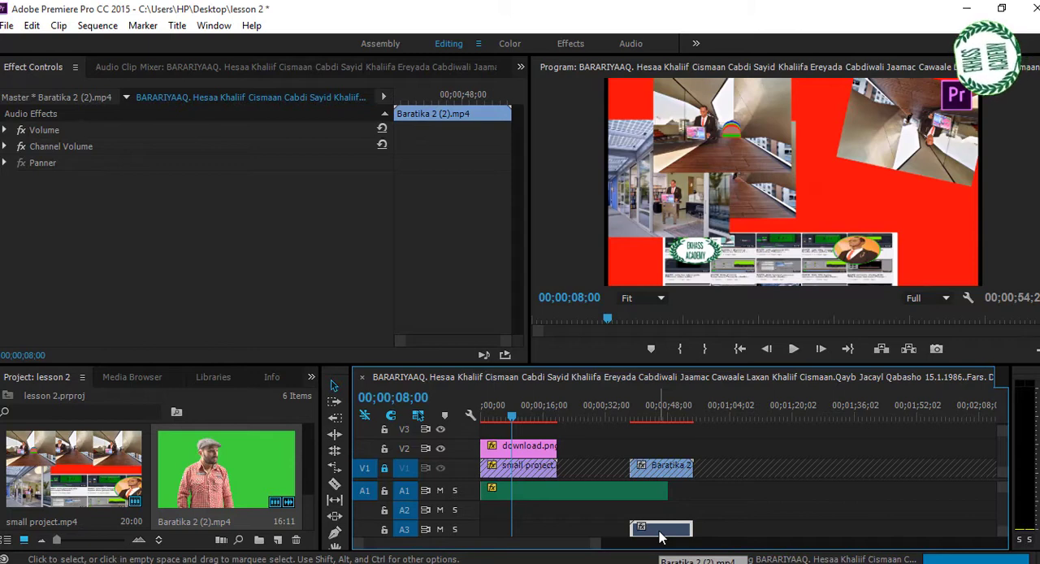
{"action": "key", "text": "Delete"}
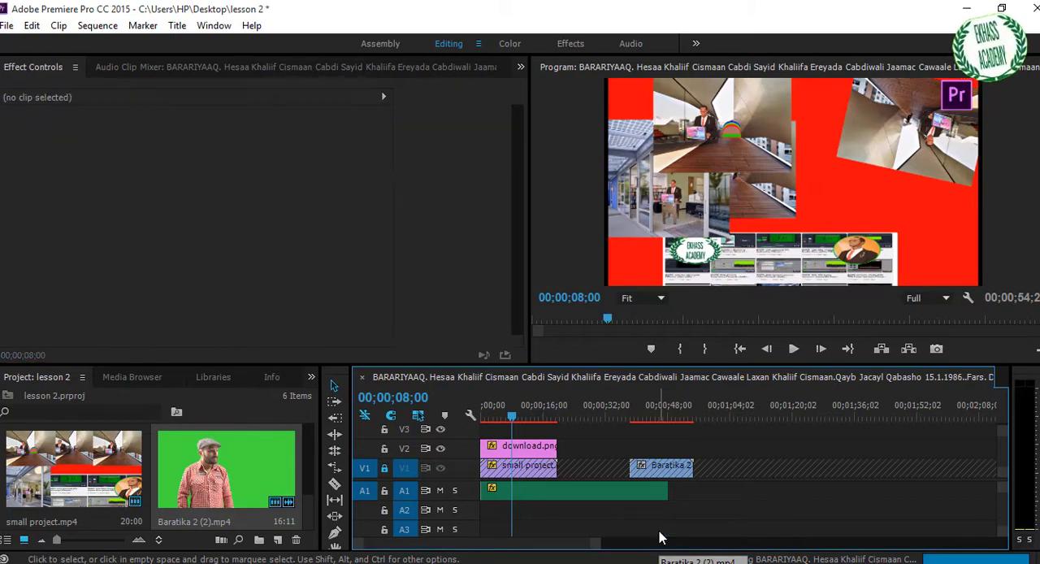
{"action": "key", "text": "ctrl+z"}
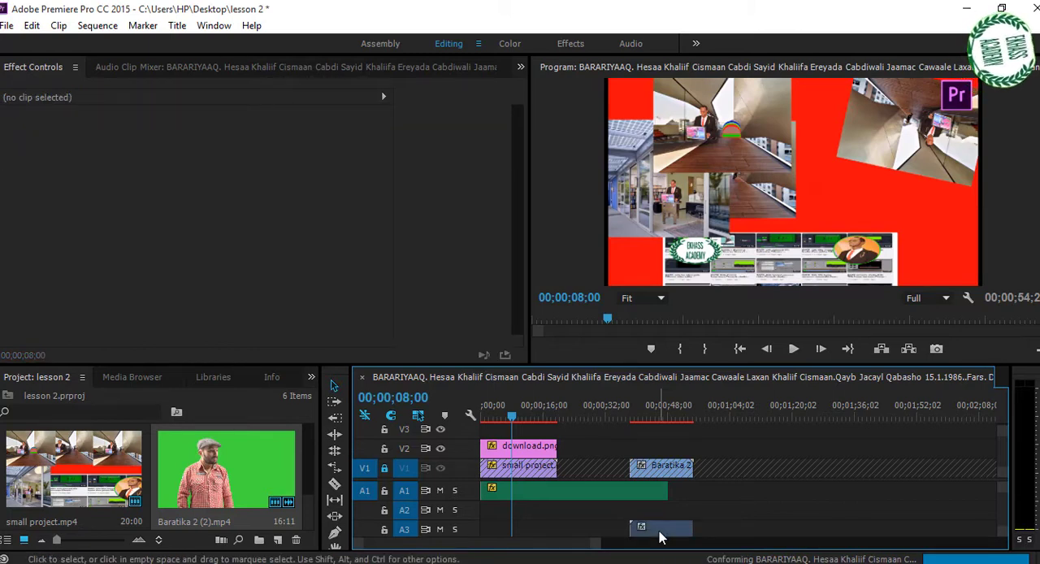
- Unlock V1, try deleting the Baratika clip's linked audio on A3, and undo the deletion
{"action": "left_click", "coordinate": [384, 468]}
{"action": "left_click", "coordinate": [662, 472]}
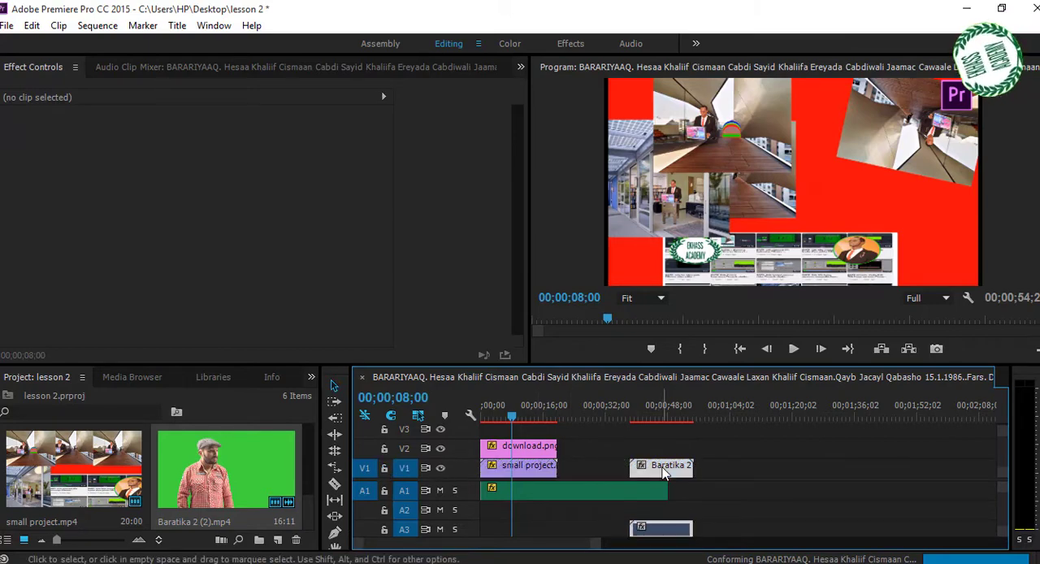
{"action": "double_click", "coordinate": [658, 531]}
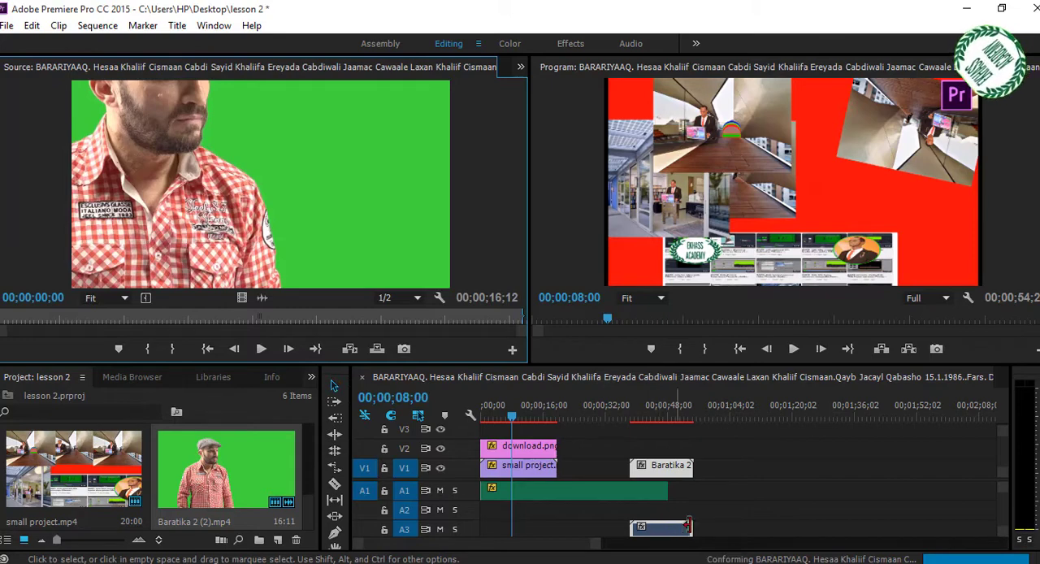
{"action": "left_click", "coordinate": [674, 534]}
{"action": "key", "text": "Delete"}
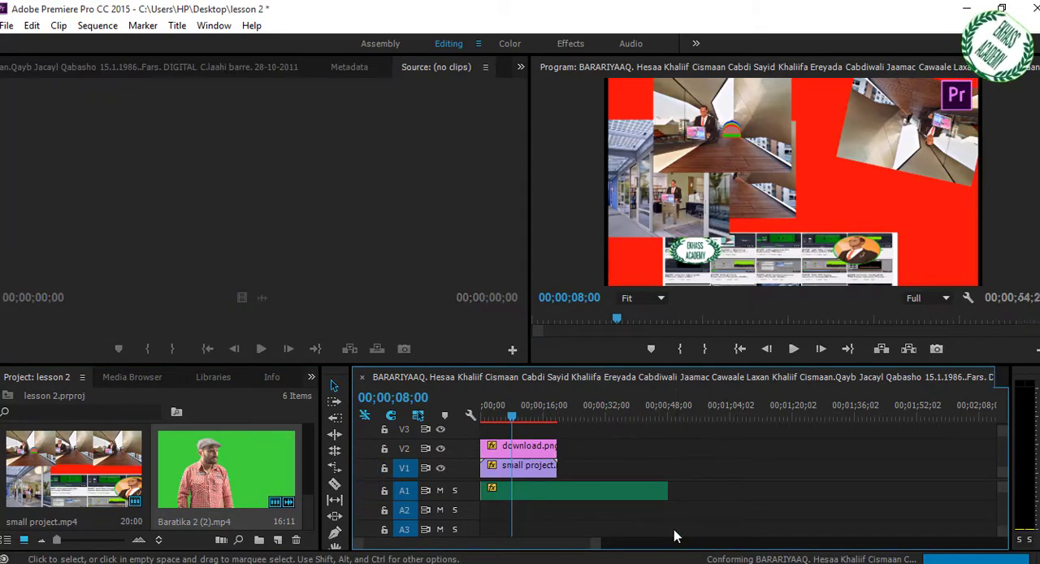
{"action": "key", "text": "ctrl+z"}
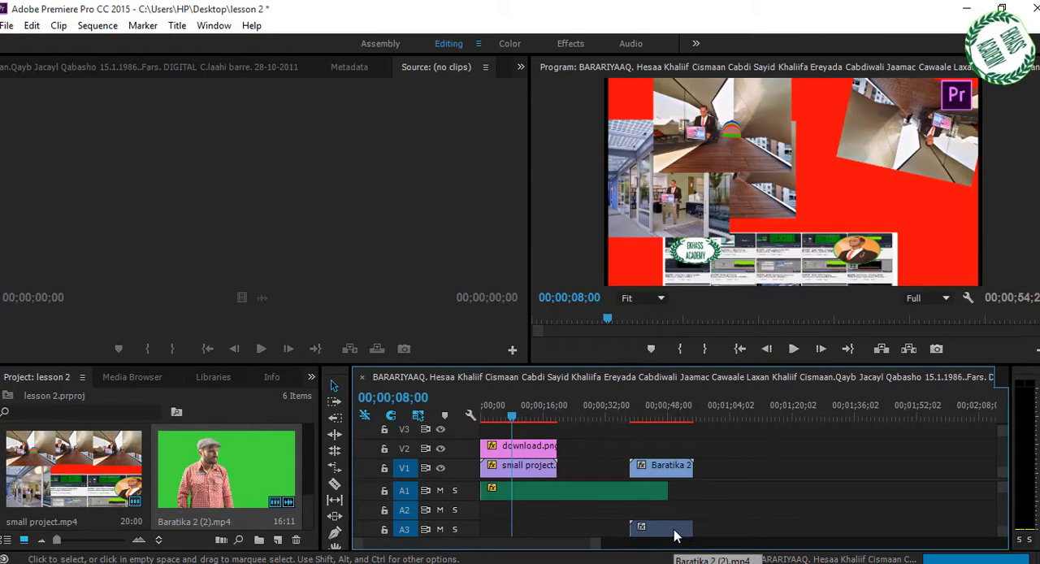
- Lock V1, delete the Baratika clip's audio from A3, and unlock V1 again
{"action": "left_click", "coordinate": [669, 473]}
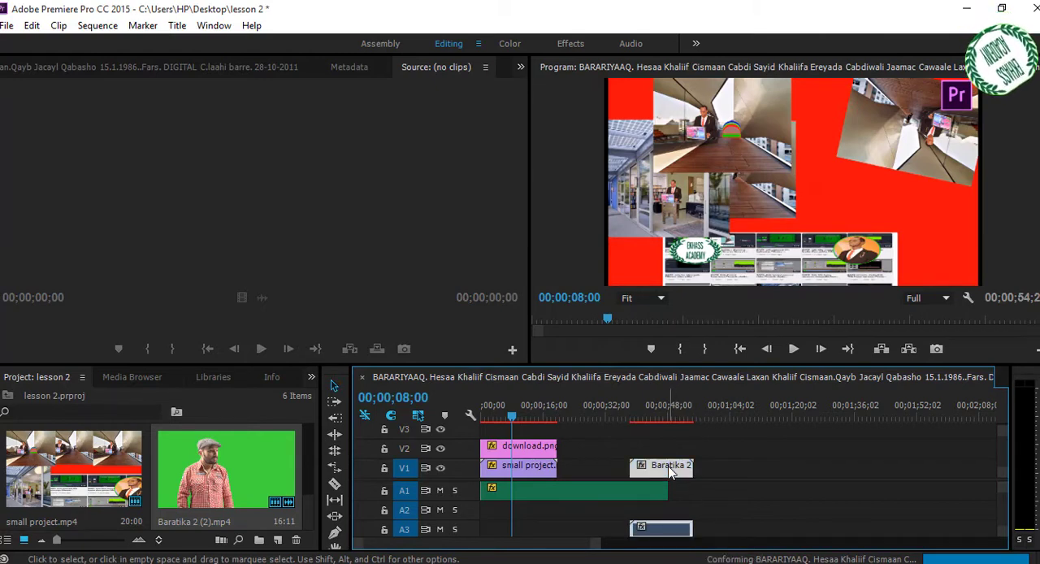
{"action": "left_click", "coordinate": [385, 469]}
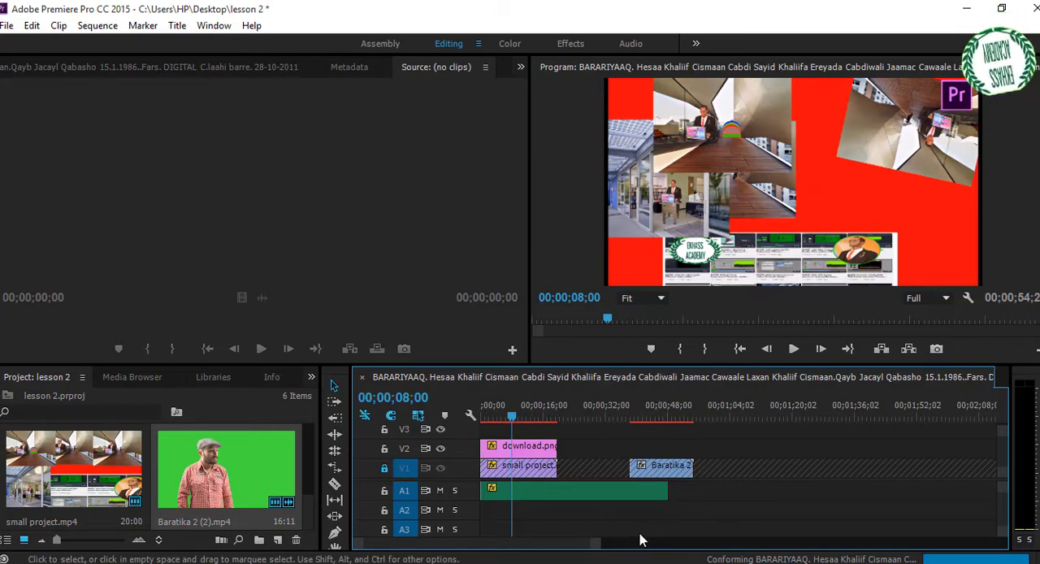
{"action": "left_click", "coordinate": [385, 471]}
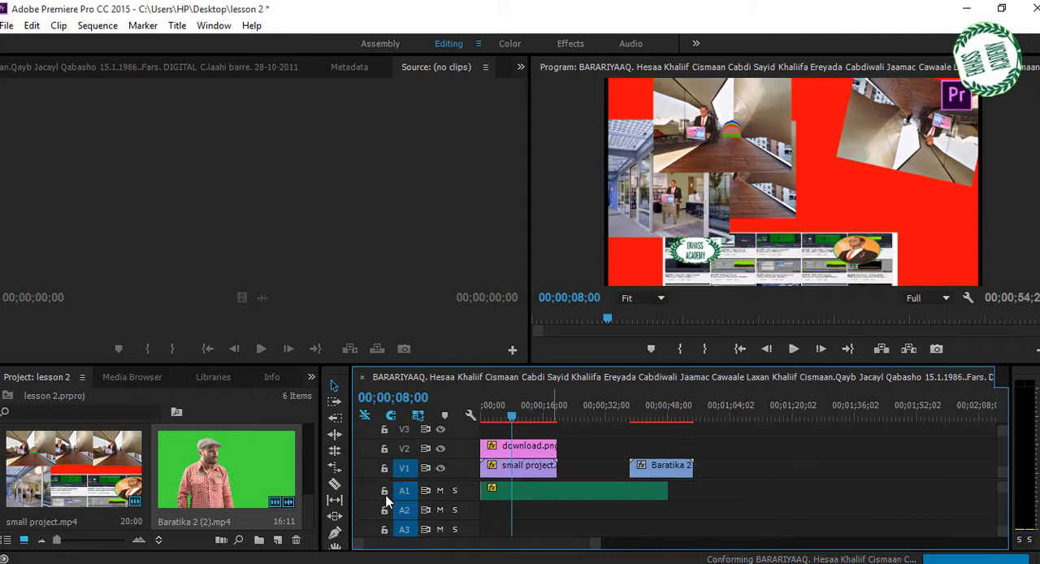
- Lock and unlock track A1, and do the same with track V1
{"action": "left_click", "coordinate": [385, 491]}
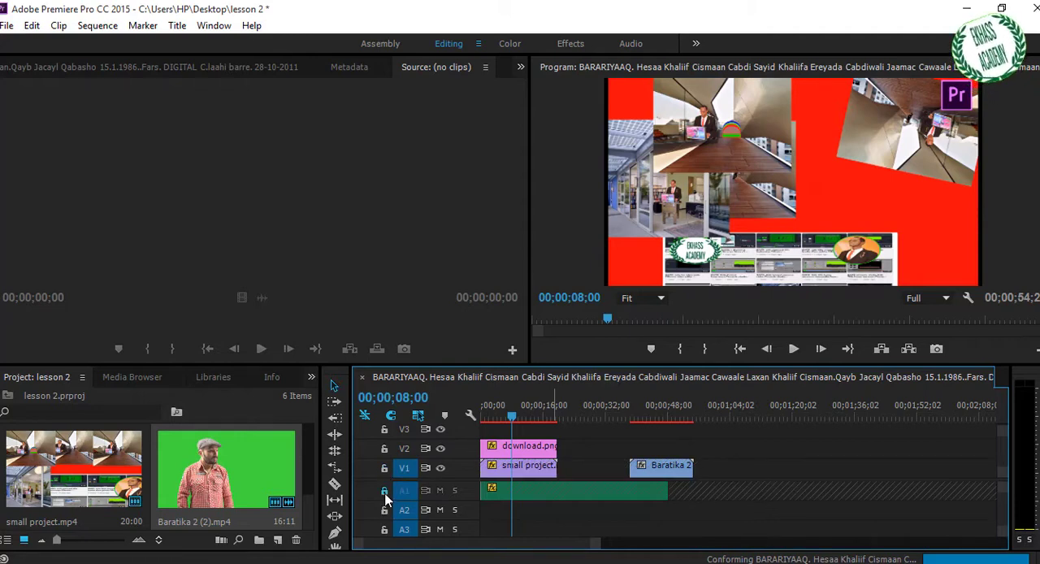
{"action": "left_click", "coordinate": [386, 492]}
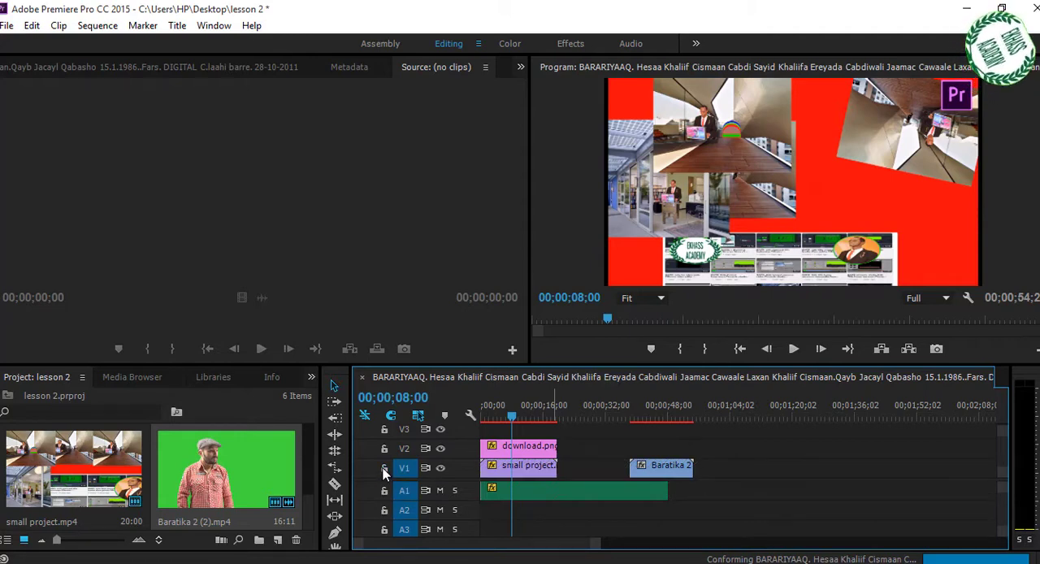
{"action": "left_click", "coordinate": [385, 471]}
{"action": "left_click", "coordinate": [385, 471]}
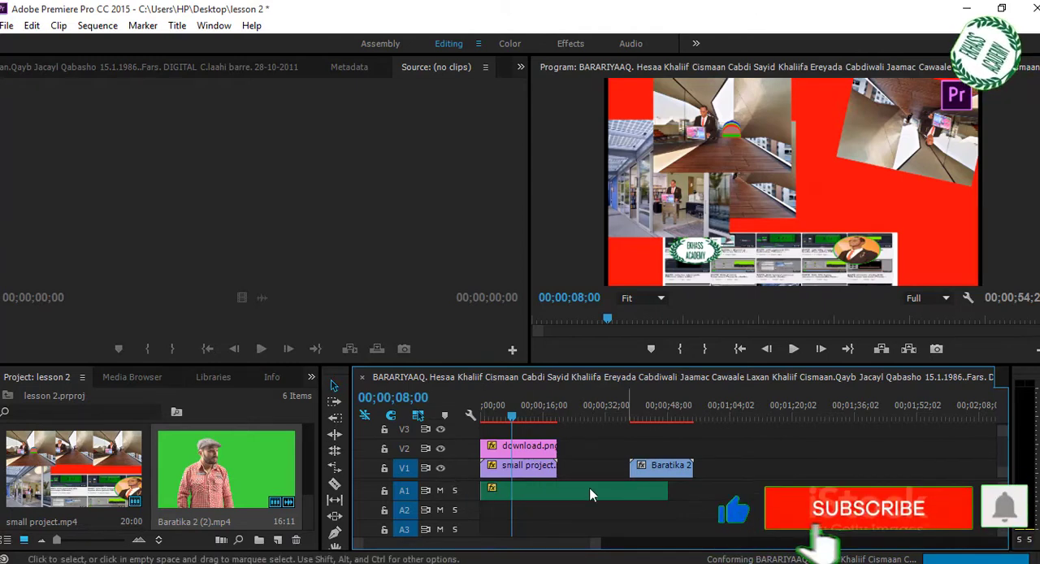
- Move the Baratika 2 clip from V1 to the start of the sequence on V3, above the download.png logo
{"action": "left_click_drag", "start_coordinate": [658, 470], "coordinate": [513, 433]}
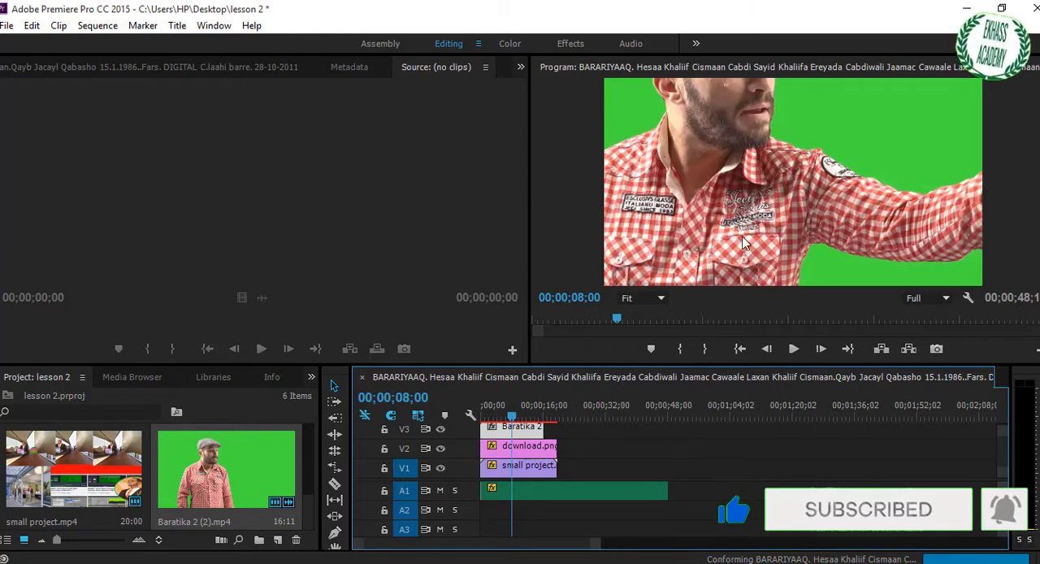
- Fit the Baratika 2 clip on V3 to the sequence frame with Set to Frame Size
{"action": "right_click", "coordinate": [522, 436]}
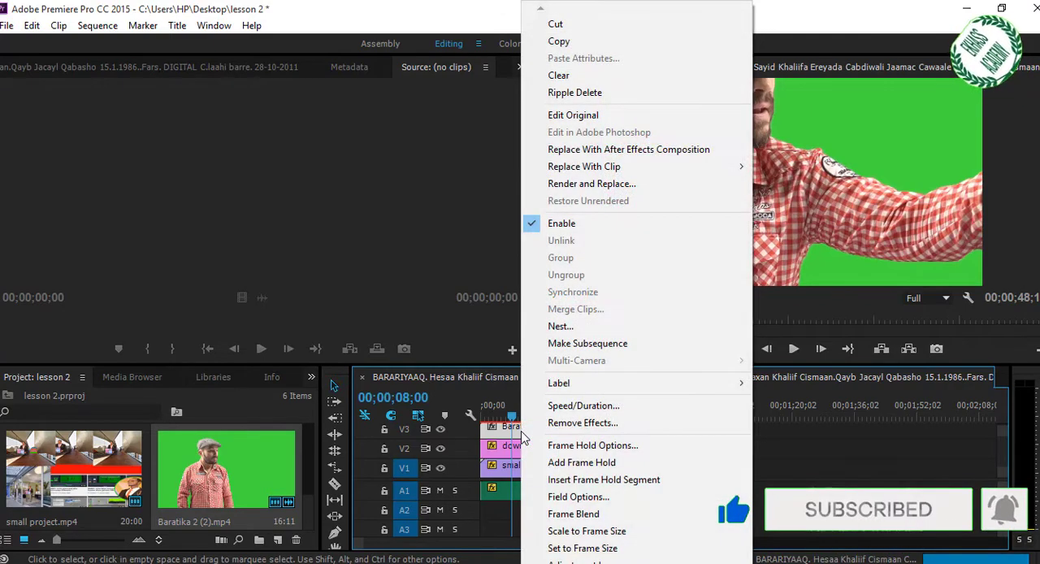
{"action": "left_click", "coordinate": [573, 549]}
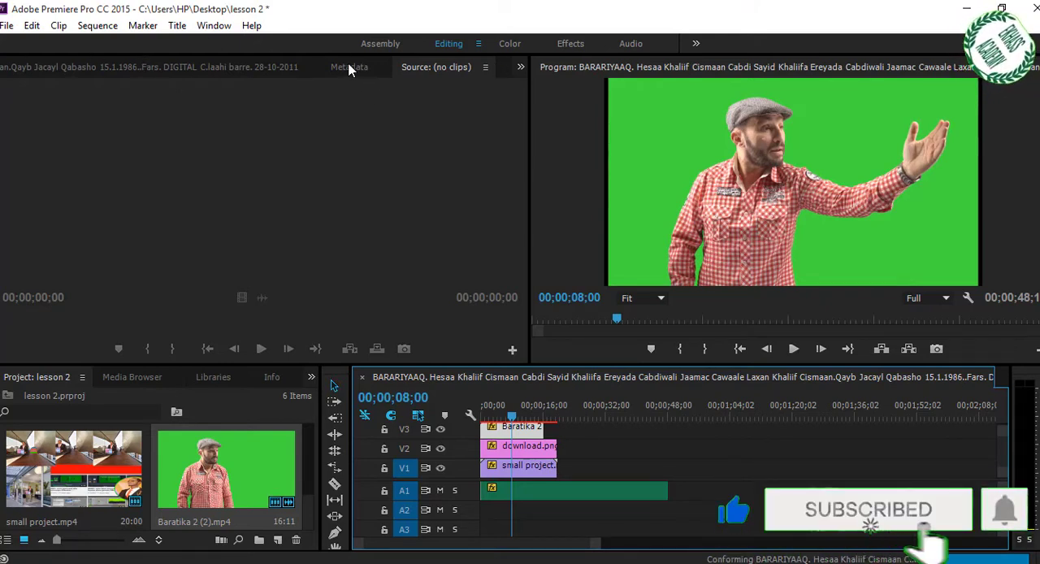
- In the Baratika 2 clip's Motion effect, reduce the scale to 9.4 and set the position to 645, 434, in the frame's lower-right corner
{"action": "left_click", "coordinate": [521, 68]}
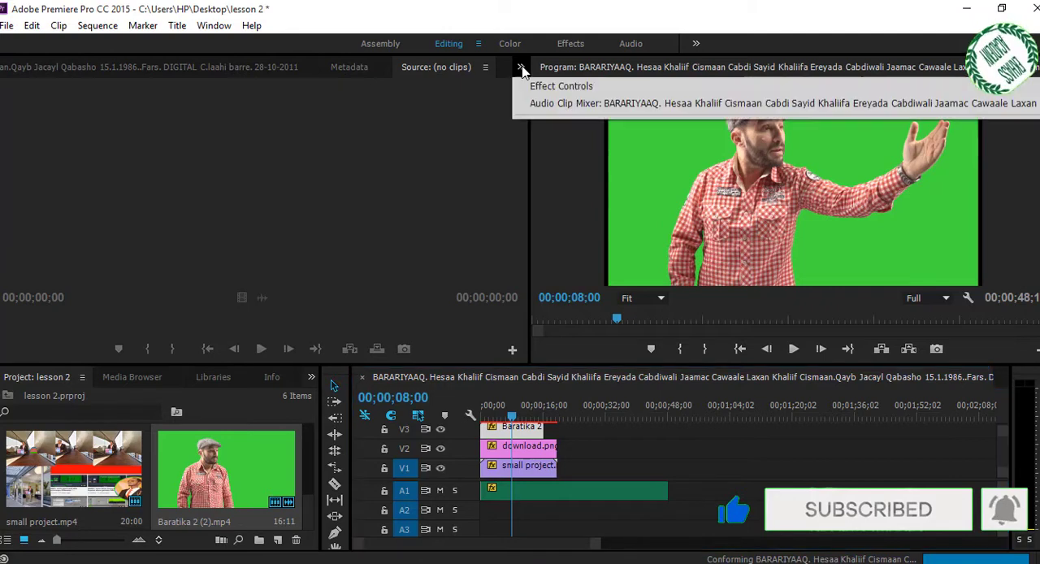
{"action": "left_click", "coordinate": [547, 86]}
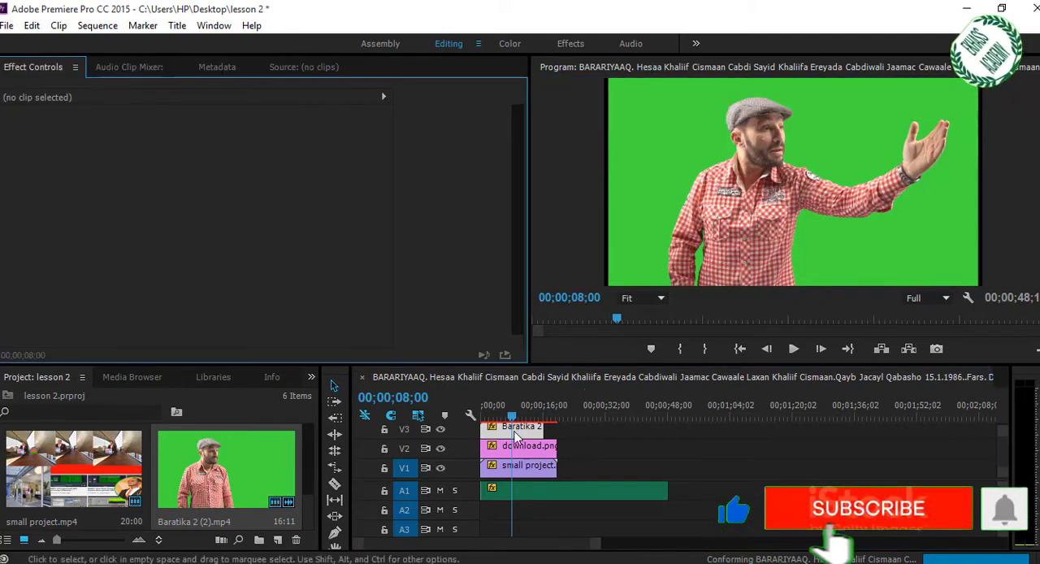
{"action": "left_click", "coordinate": [515, 431]}
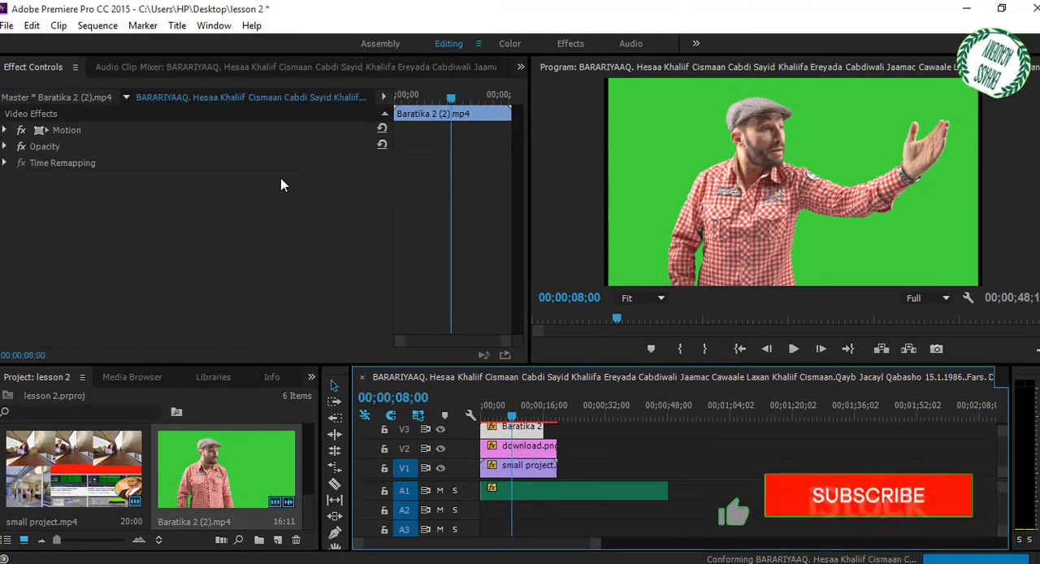
{"action": "left_click", "coordinate": [5, 131]}
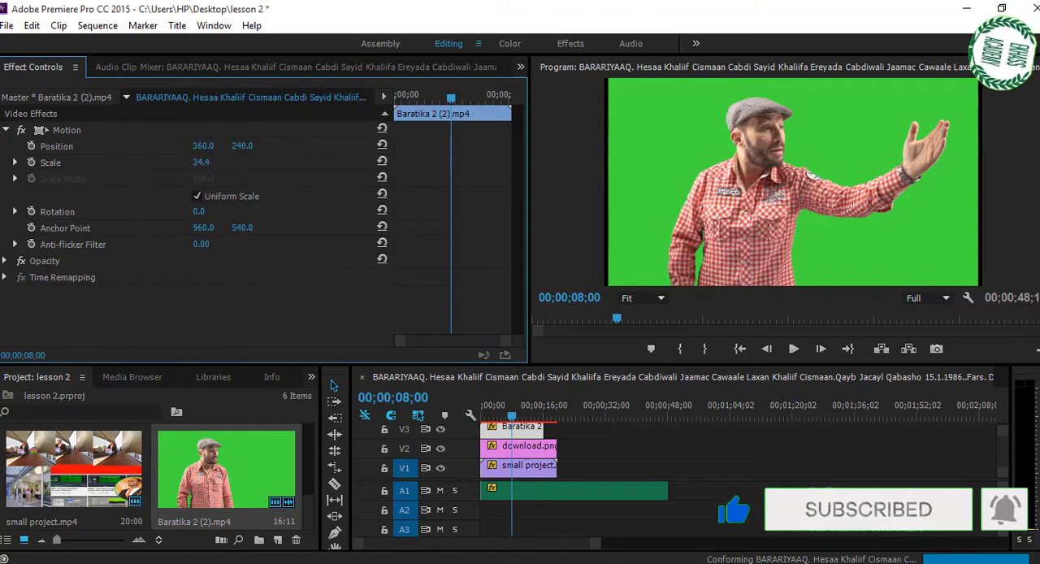
{"action": "left_click_drag", "start_coordinate": [200, 163], "coordinate": [182, 162]}
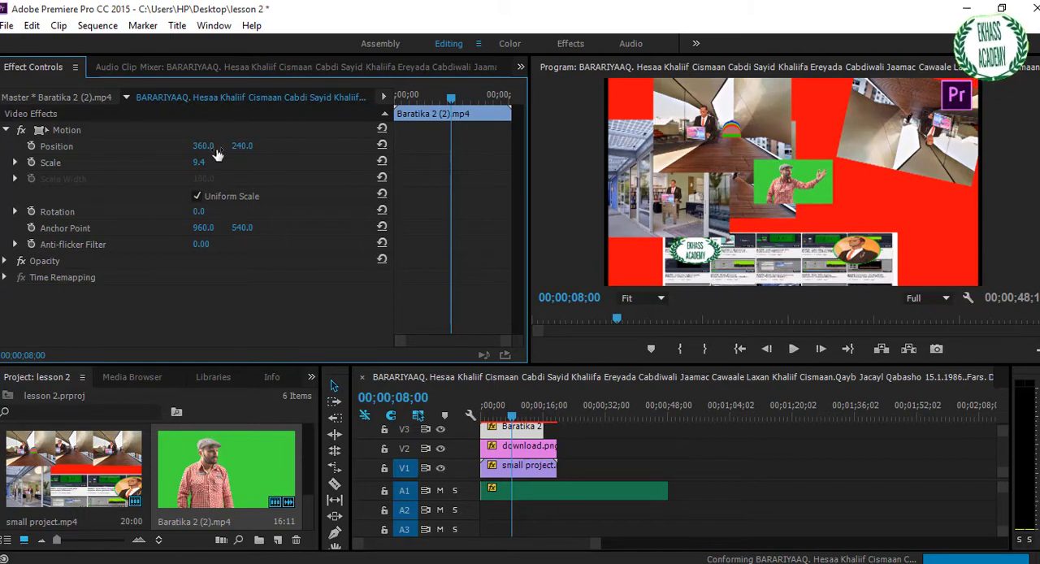
{"action": "left_click_drag", "start_coordinate": [242, 146], "coordinate": [293, 148]}
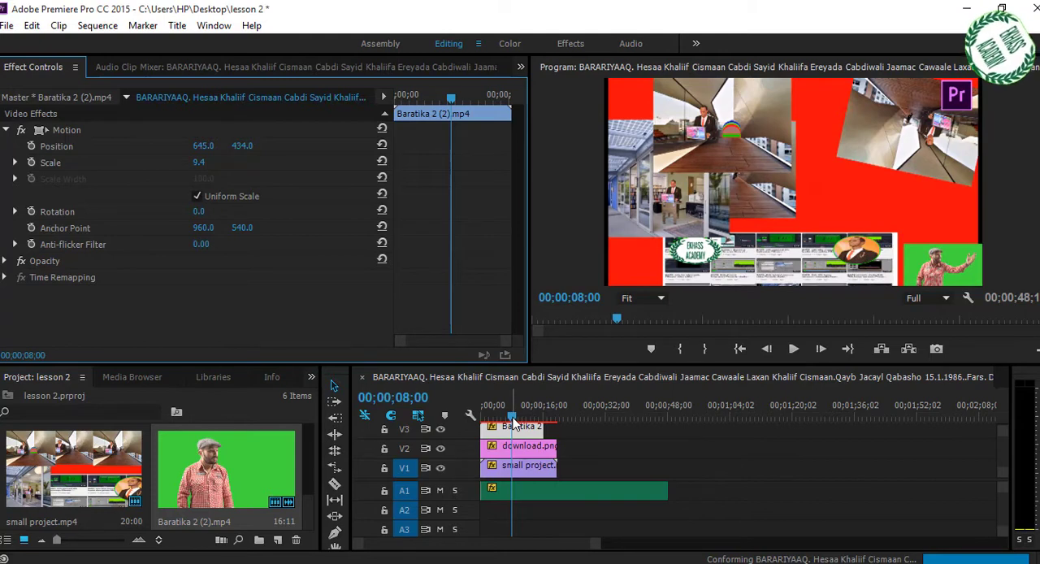
- Play the sequence from near its start to check the small green-screen overlay, and stop playback around 12 seconds
{"action": "left_click_drag", "start_coordinate": [511, 422], "coordinate": [485, 427]}
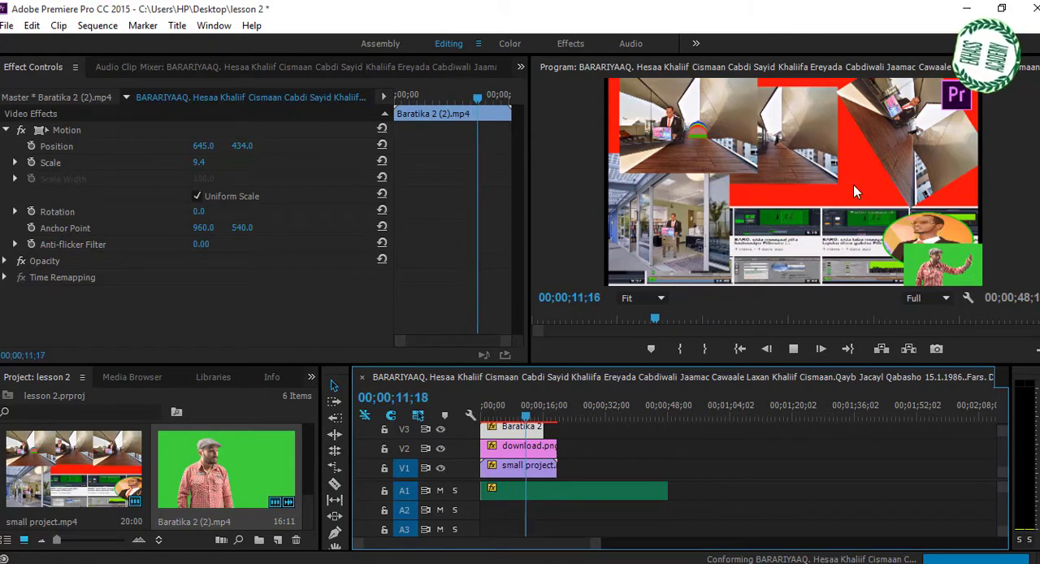
{"action": "key", "text": "space"}
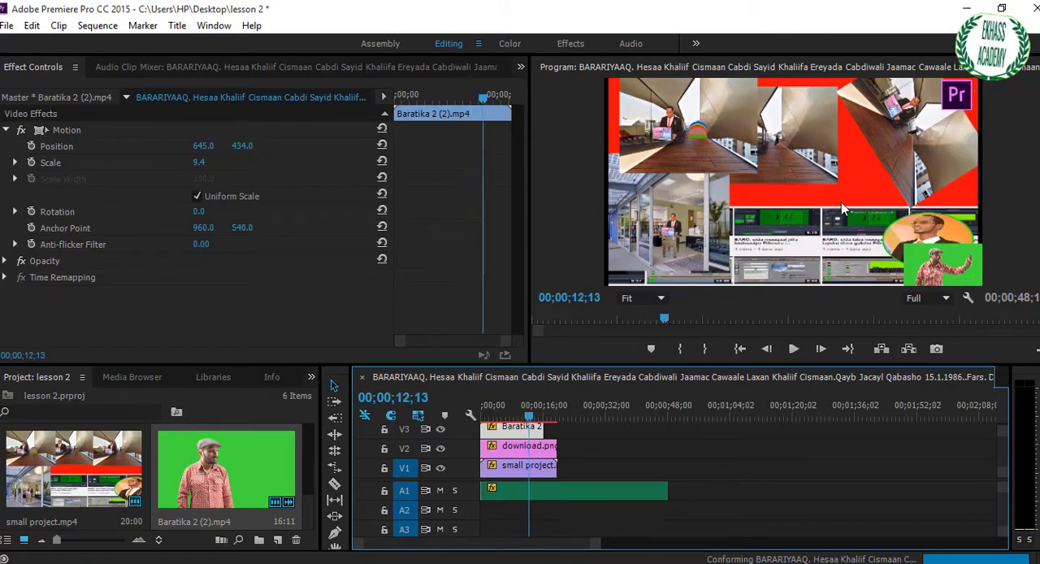